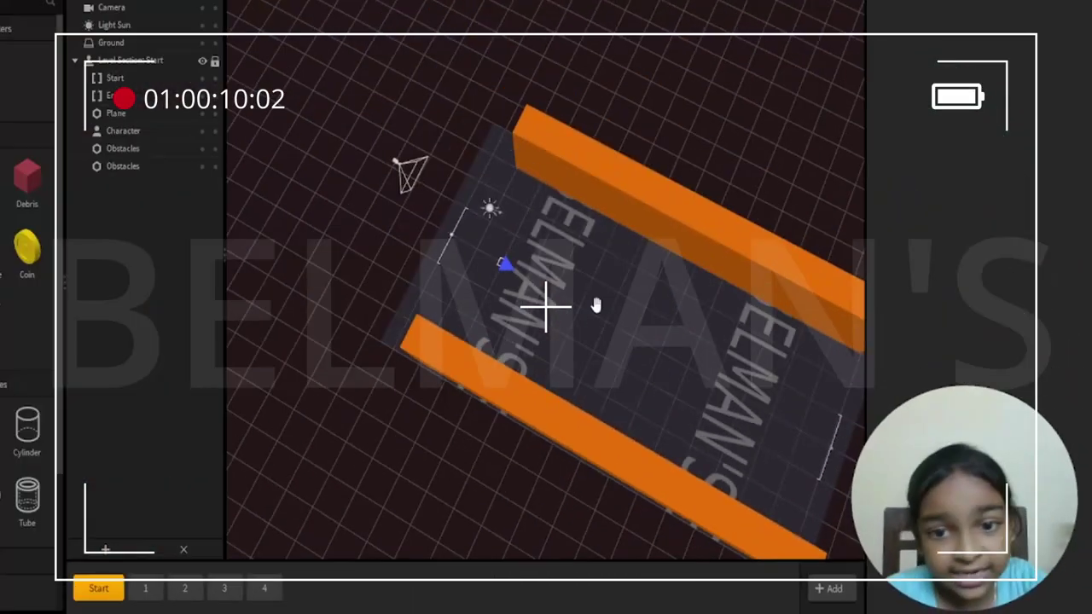
Examine the walled track in level section 2 and in the Start section, including the coin and the character.
{"action": "middle_click_drag", "start_coordinate": [594, 304], "coordinate": [560, 277]}
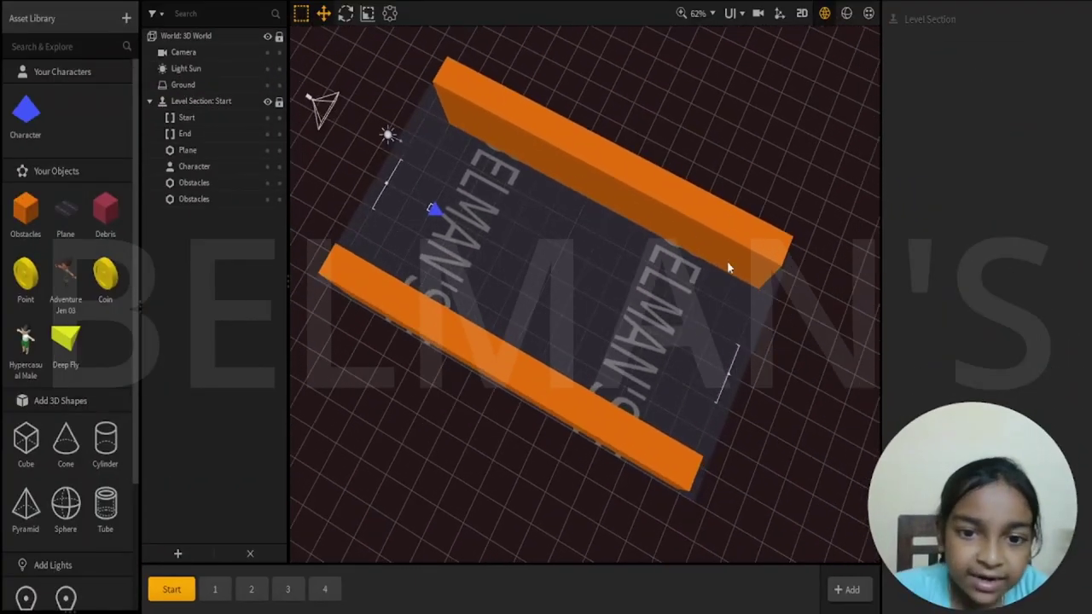
{"action": "middle_click_drag", "start_coordinate": [699, 406], "coordinate": [671, 408]}
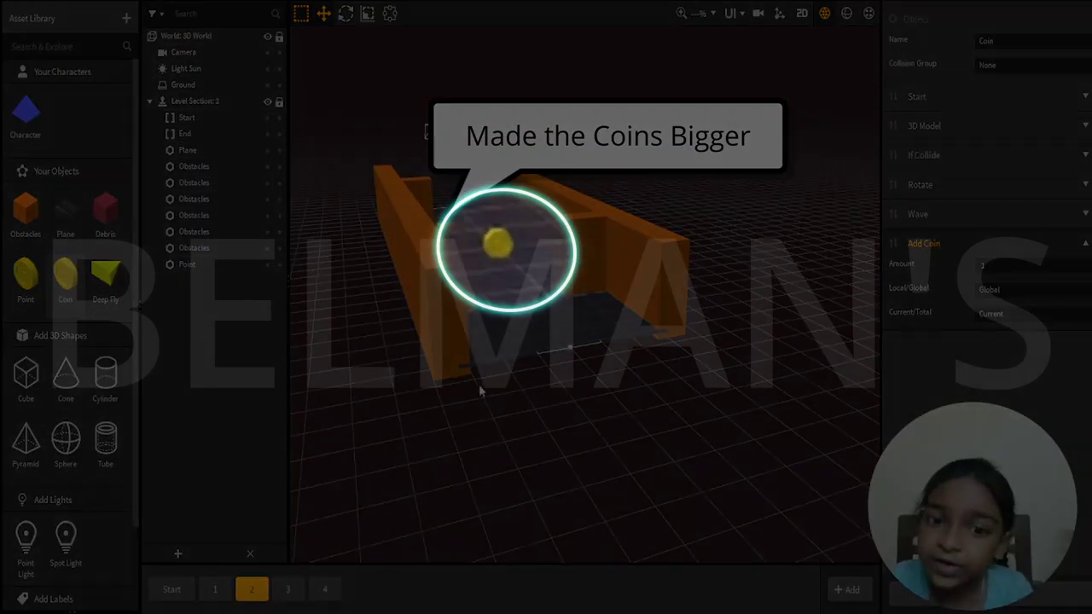
{"action": "scroll", "coordinate": [482, 389], "scroll_direction": "up", "scroll_amount": 2}
{"action": "scroll", "coordinate": [510, 364], "scroll_direction": "up", "scroll_amount": 5}
{"action": "scroll", "coordinate": [435, 262], "scroll_direction": "down", "scroll_amount": 3}
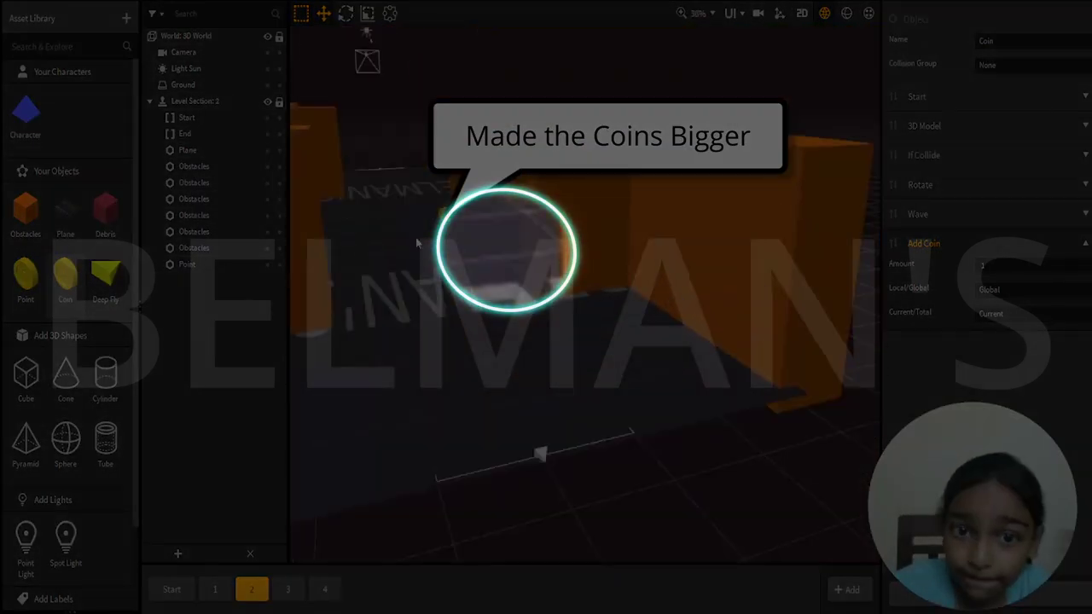
{"action": "scroll", "coordinate": [417, 243], "scroll_direction": "down", "scroll_amount": 5}
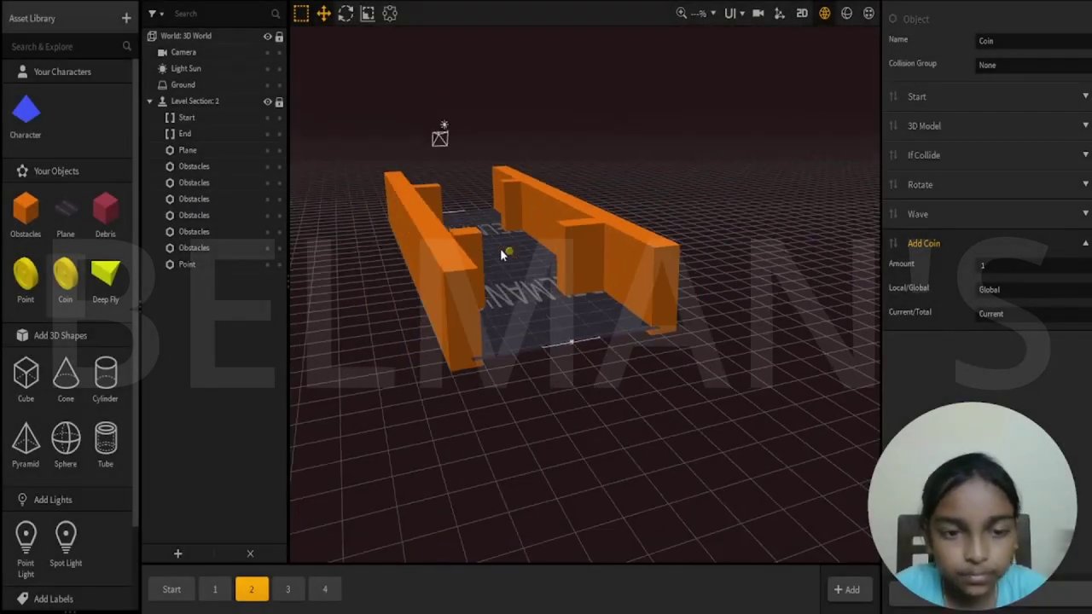
{"action": "scroll", "coordinate": [610, 510], "scroll_direction": "down", "scroll_amount": 2}
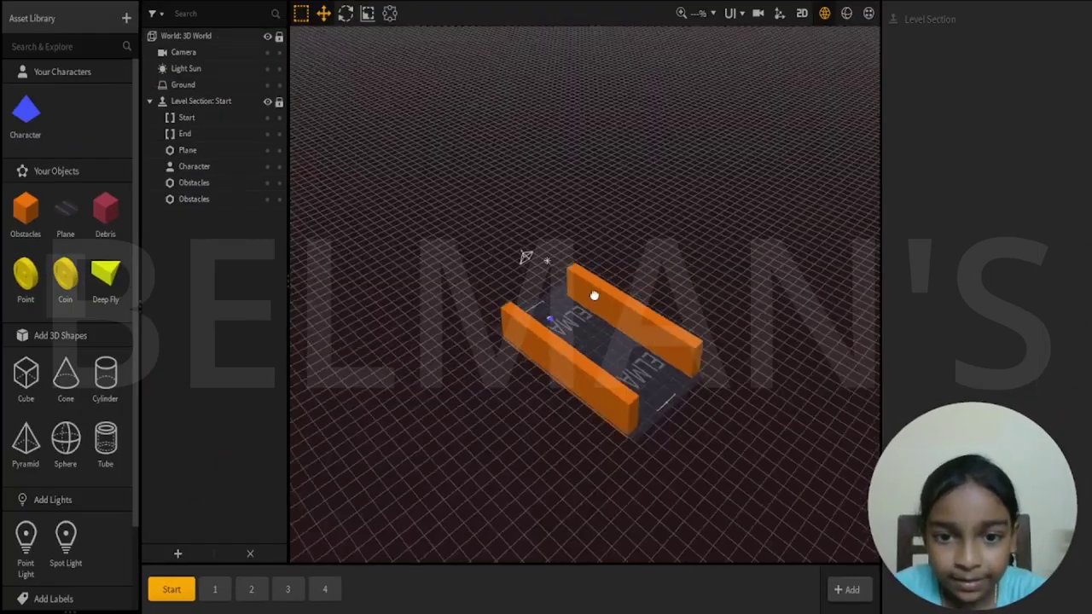
{"action": "right_click_drag", "start_coordinate": [594, 296], "coordinate": [592, 301]}
{"action": "scroll", "coordinate": [585, 360], "scroll_direction": "up", "scroll_amount": 8}
{"action": "middle_click_drag", "start_coordinate": [541, 450], "coordinate": [556, 368]}
{"action": "scroll", "coordinate": [559, 363], "scroll_direction": "up", "scroll_amount": 5}
{"action": "scroll", "coordinate": [522, 356], "scroll_direction": "down", "scroll_amount": 2}
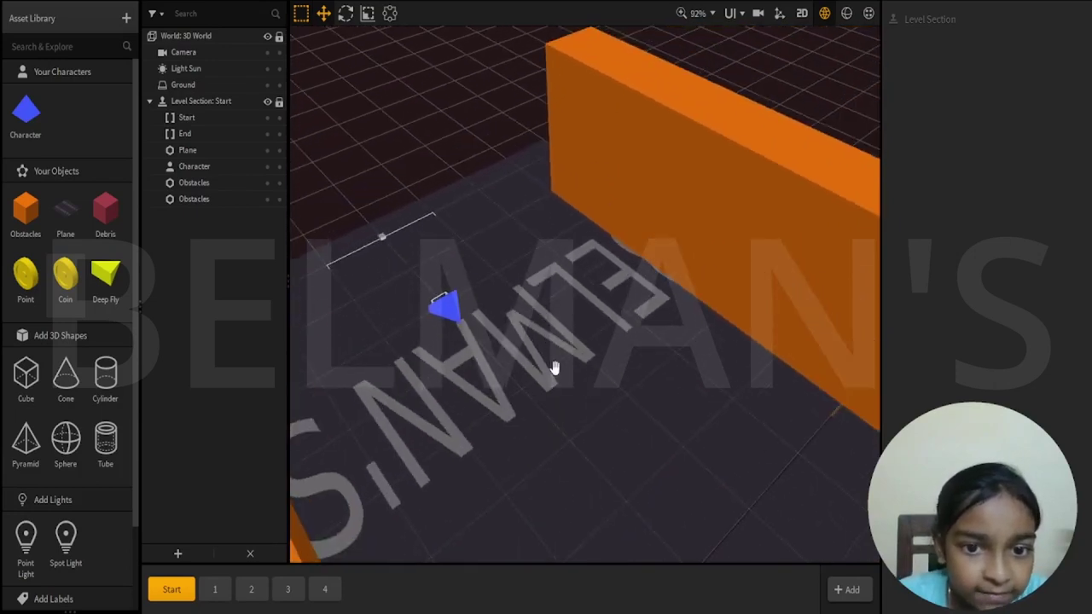
Open the node map of the Character asset and look at its Add Point and Trail nodes.
{"action": "left_click", "coordinate": [25, 107]}
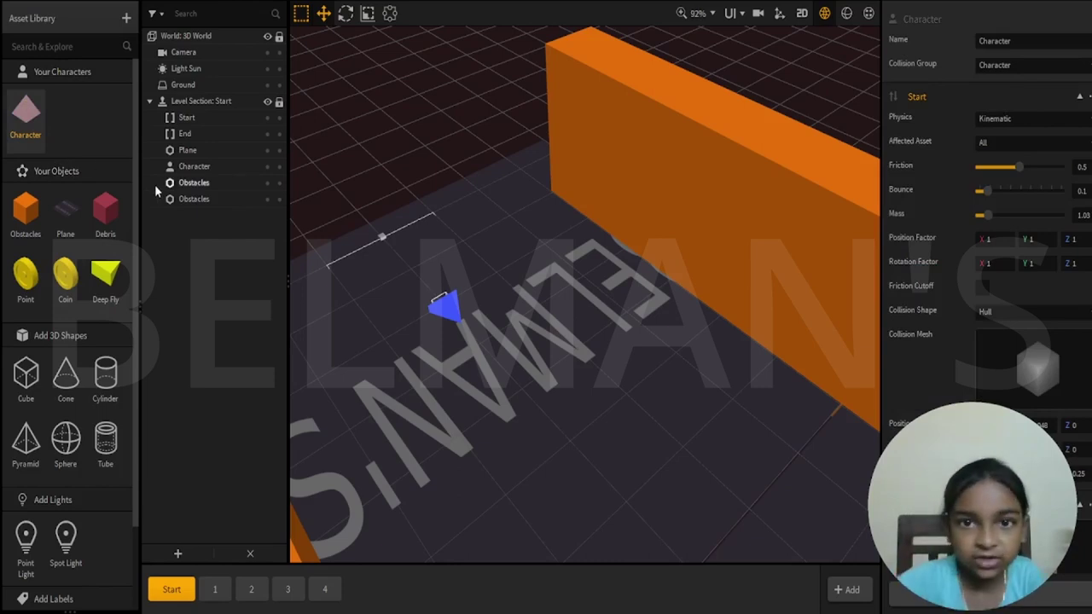
{"action": "double_click", "coordinate": [28, 115]}
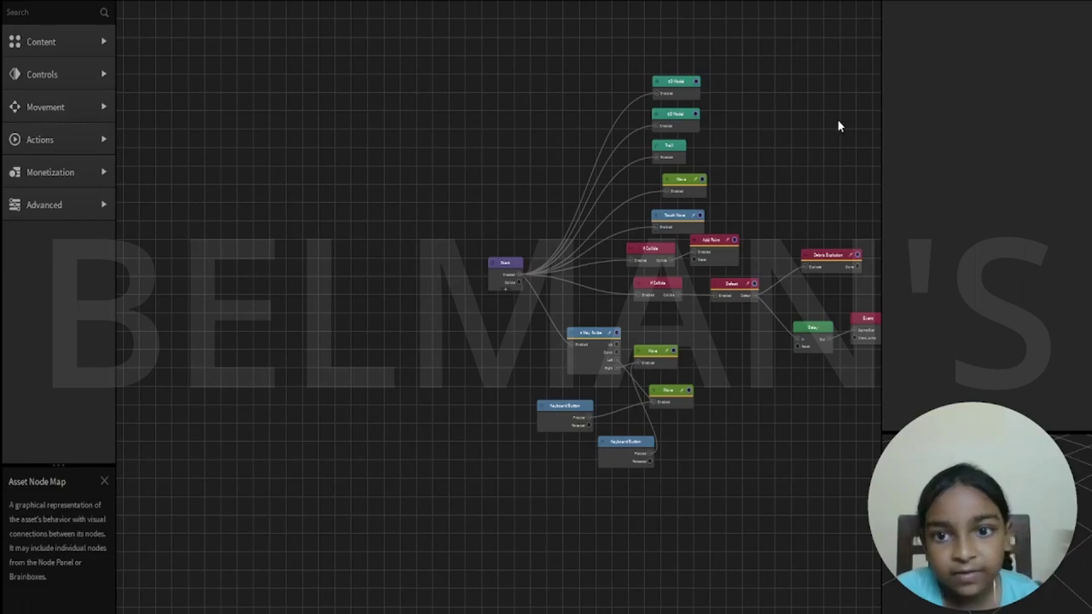
{"action": "left_click", "coordinate": [725, 243]}
{"action": "right_click_drag", "start_coordinate": [820, 218], "coordinate": [615, 334]}
{"action": "scroll", "coordinate": [616, 333], "scroll_direction": "up", "scroll_amount": 5}
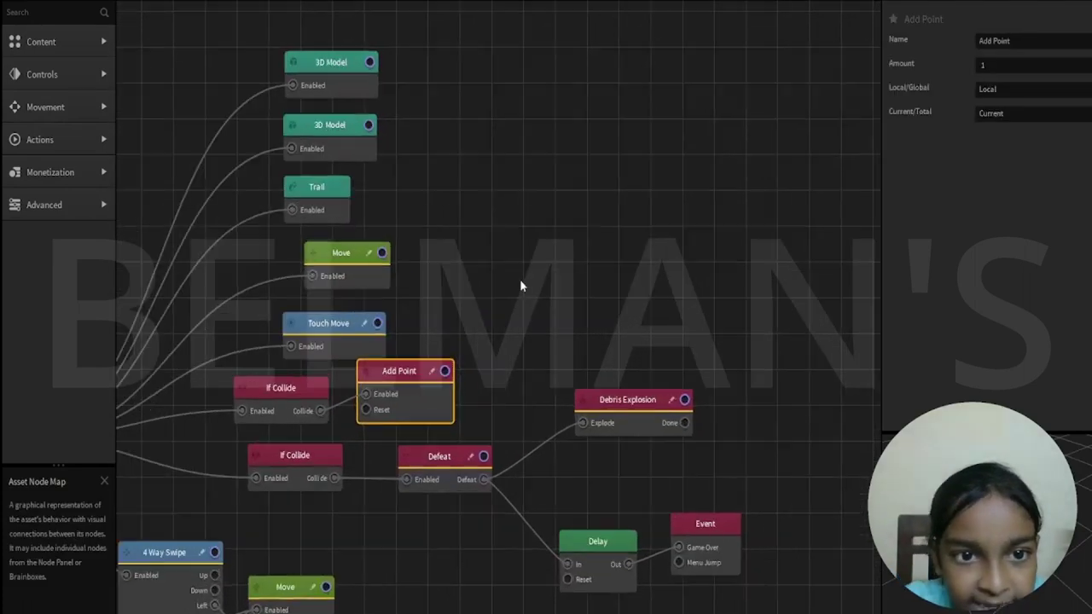
{"action": "scroll", "coordinate": [612, 434], "scroll_direction": "up", "scroll_amount": 5}
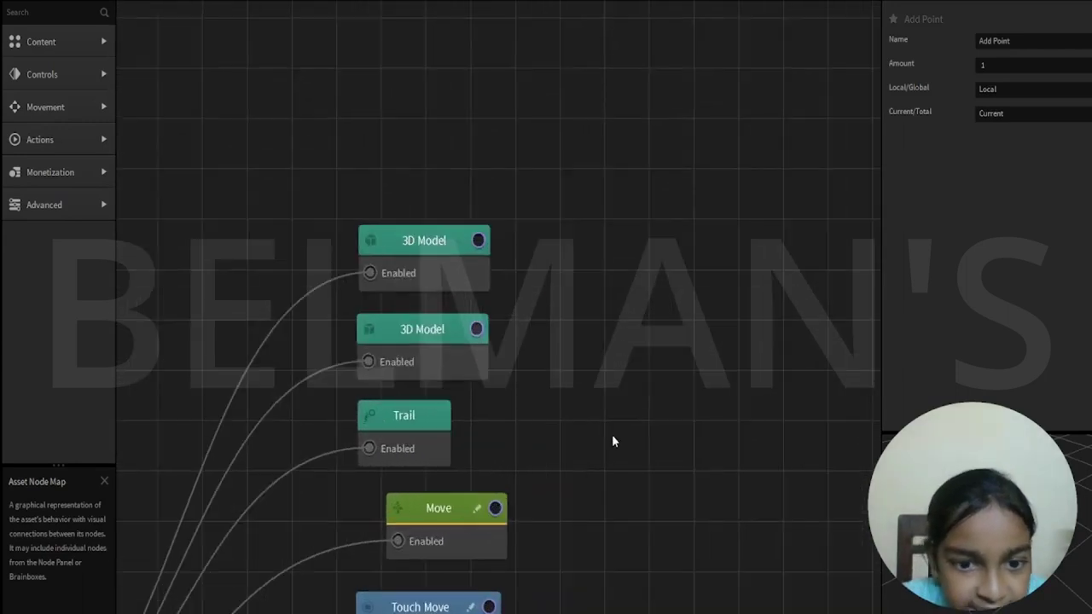
{"action": "left_click", "coordinate": [322, 421]}
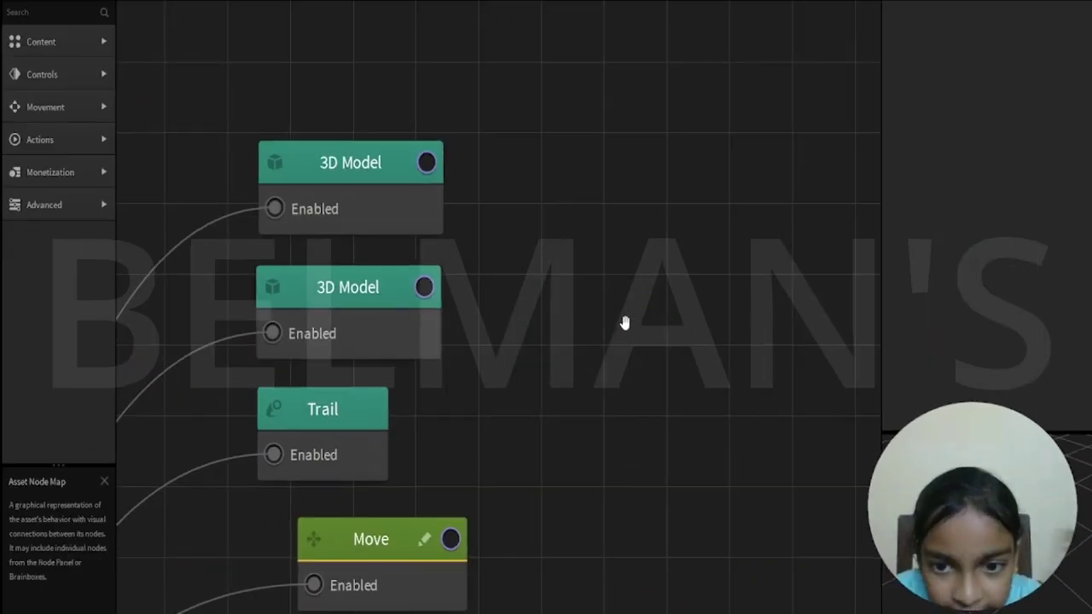
Inspect the settings of the If Collide node that affects Coin and of the Add Point node connected to it.
{"action": "scroll", "coordinate": [617, 406], "scroll_direction": "down", "scroll_amount": 1}
{"action": "left_click_drag", "start_coordinate": [610, 365], "coordinate": [726, 309]}
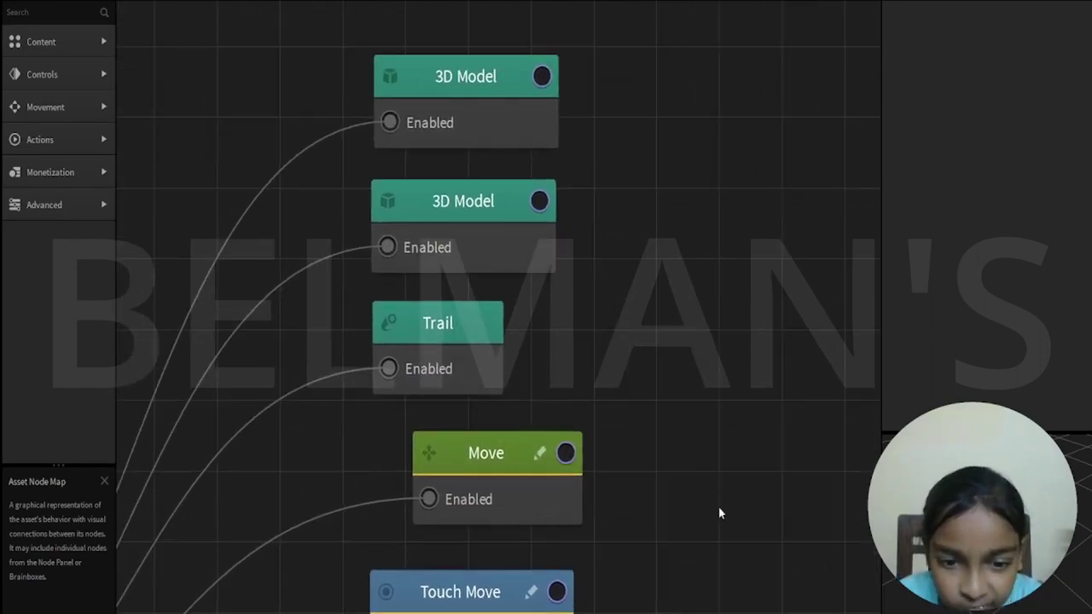
{"action": "mouse_move", "coordinate": [726, 487]}
{"action": "left_mouse_down"}
{"action": "mouse_move", "coordinate": [705, 289]}
{"action": "mouse_move", "coordinate": [745, 228]}
{"action": "left_mouse_up"}
{"action": "mouse_move", "coordinate": [717, 447]}
{"action": "left_mouse_down"}
{"action": "mouse_move", "coordinate": [736, 364]}
{"action": "mouse_move", "coordinate": [715, 196]}
{"action": "left_mouse_up"}
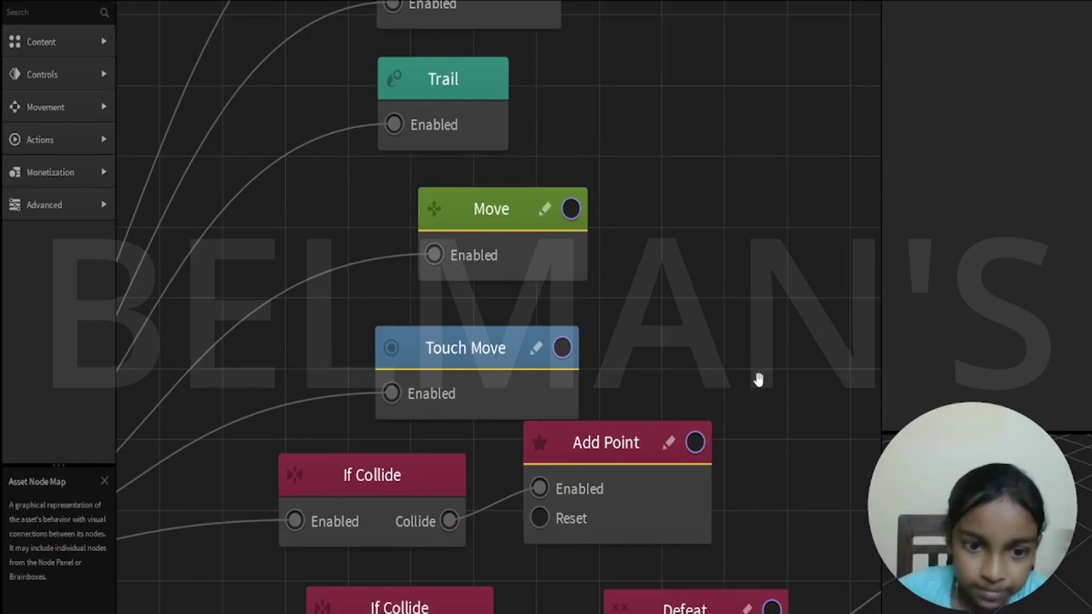
{"action": "left_click_drag", "start_coordinate": [759, 378], "coordinate": [787, 210]}
{"action": "left_click", "coordinate": [427, 312]}
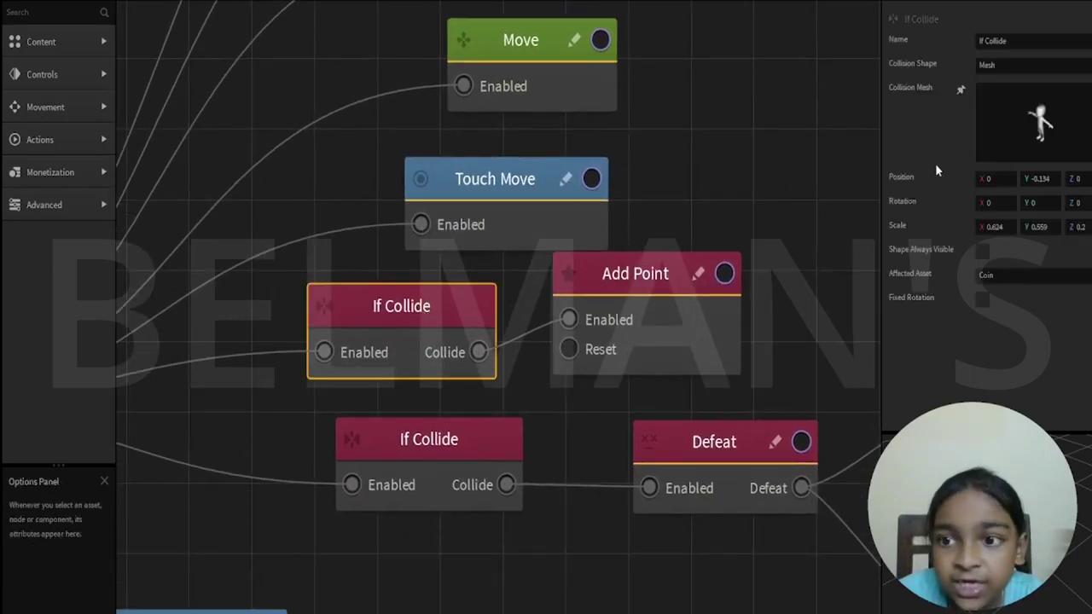
{"action": "left_click", "coordinate": [661, 260]}
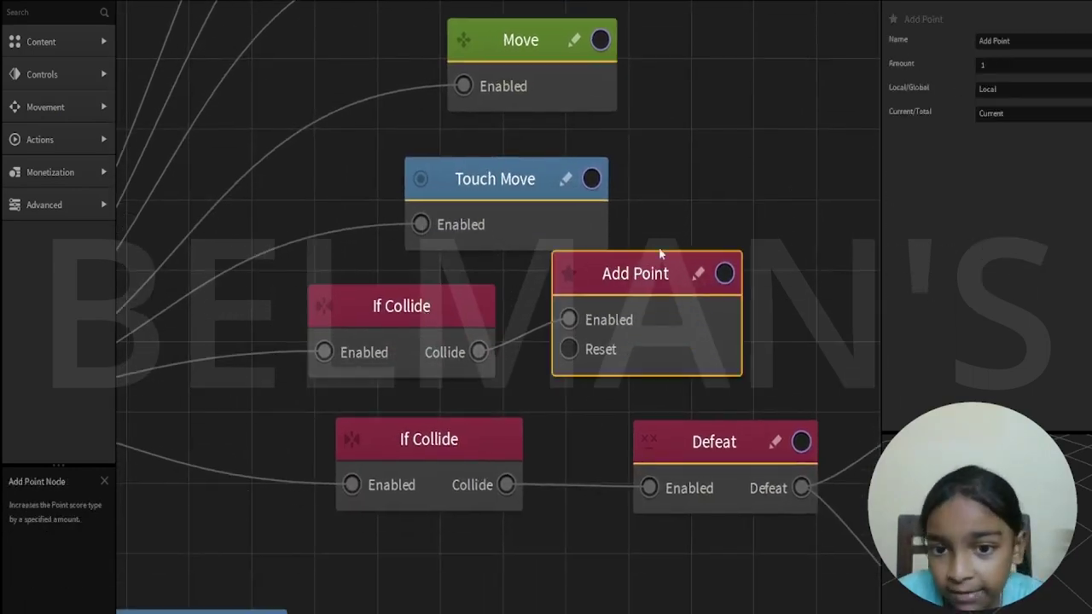
{"action": "left_click_drag", "start_coordinate": [633, 275], "coordinate": [634, 295]}
Inspect the If Collide node for Obstacles and the Defeat, Debris Explosion, Delay and Event nodes chained after it.
{"action": "left_click_drag", "start_coordinate": [821, 333], "coordinate": [767, 211]}
{"action": "left_click_drag", "start_coordinate": [353, 332], "coordinate": [355, 349]}
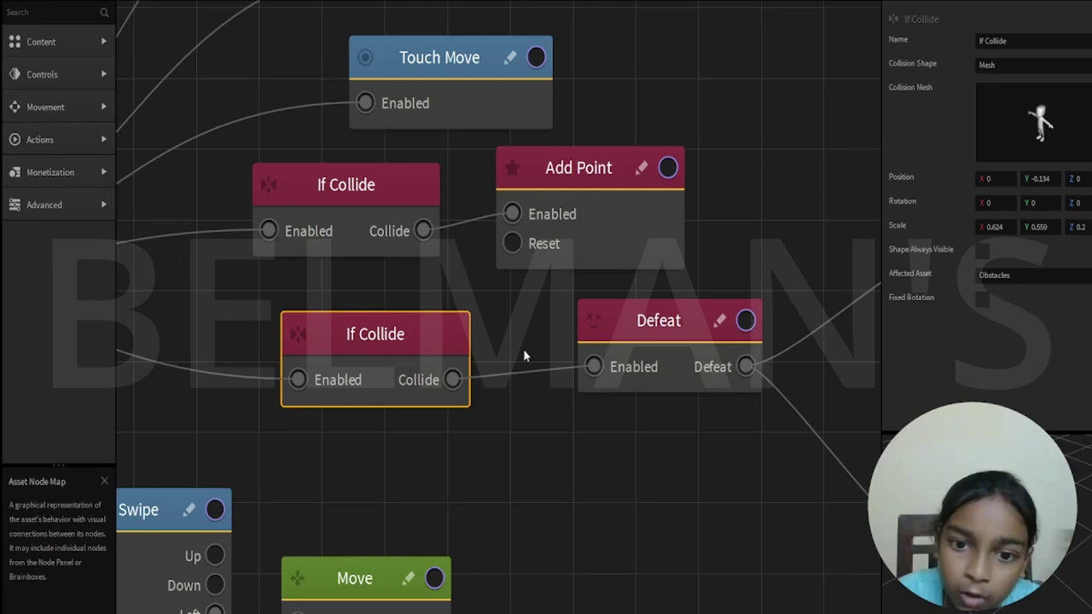
{"action": "left_click", "coordinate": [633, 339]}
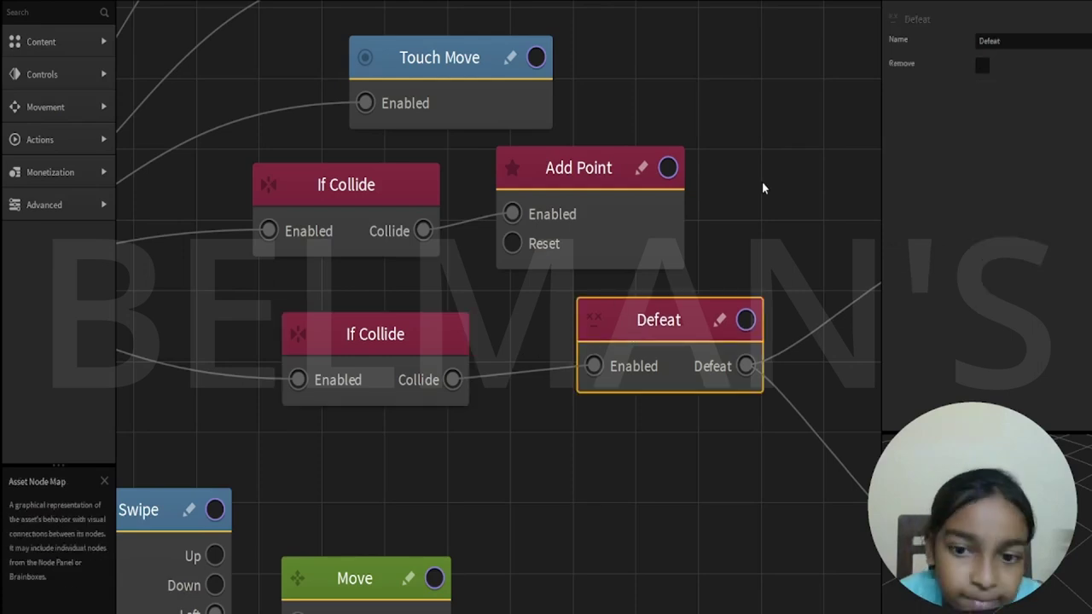
{"action": "left_click_drag", "start_coordinate": [763, 185], "coordinate": [428, 220]}
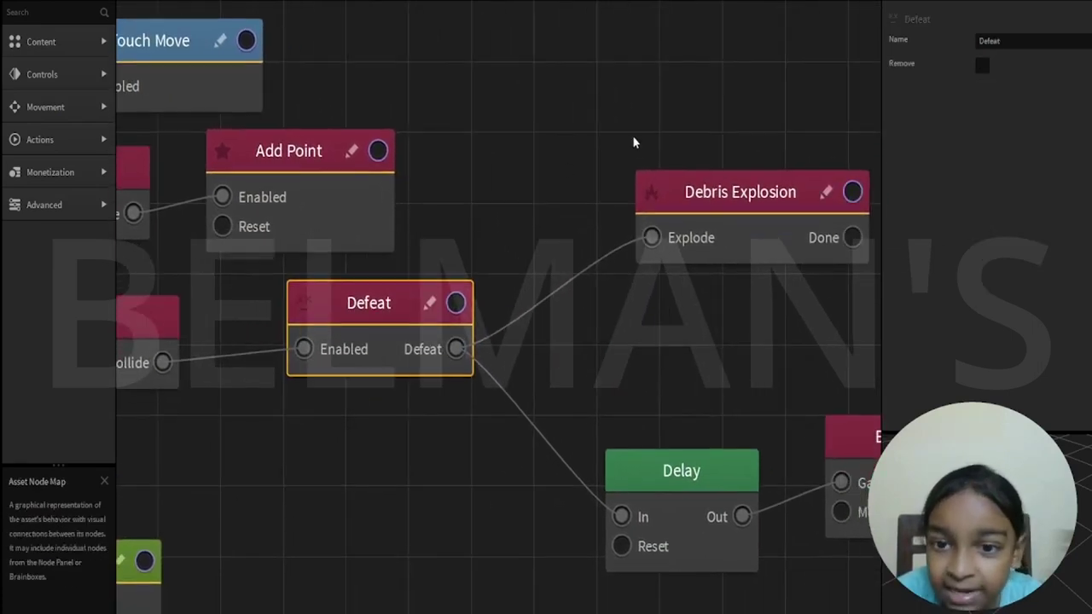
{"action": "left_click", "coordinate": [647, 175]}
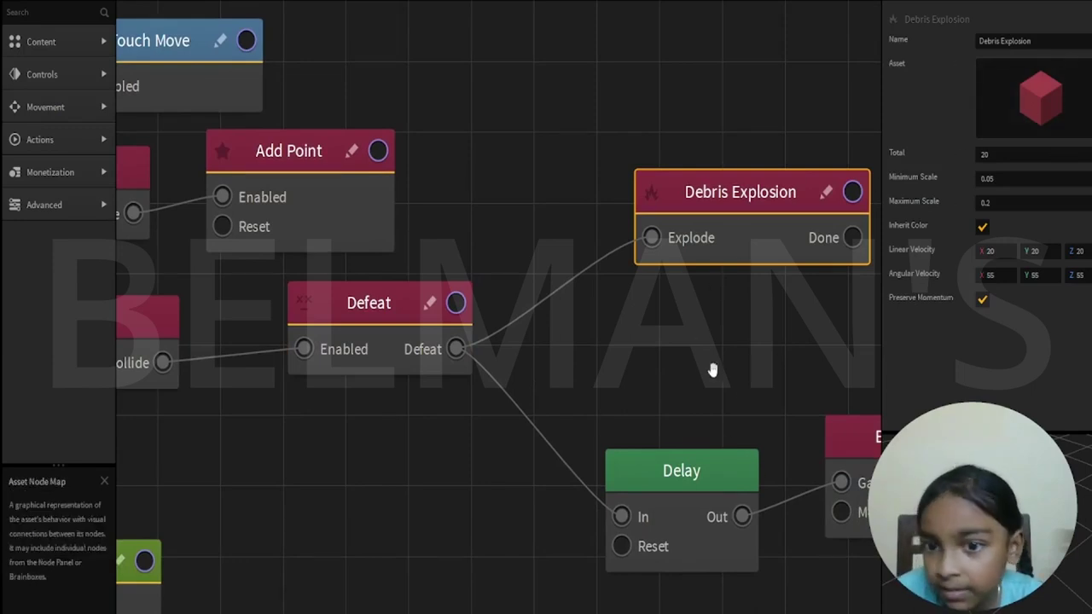
{"action": "left_click_drag", "start_coordinate": [712, 370], "coordinate": [549, 330]}
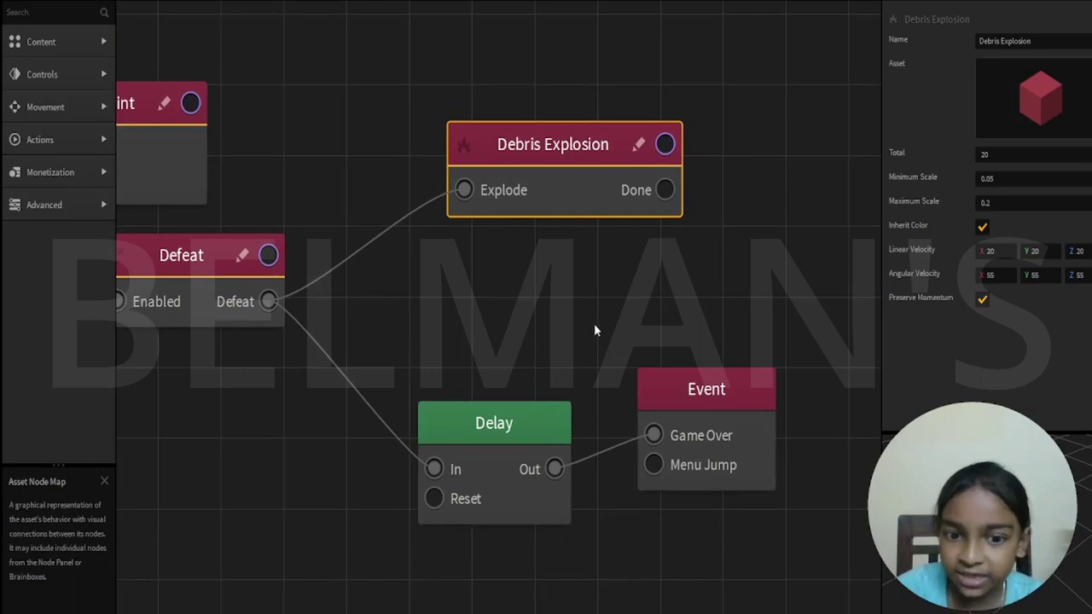
{"action": "left_click", "coordinate": [502, 415]}
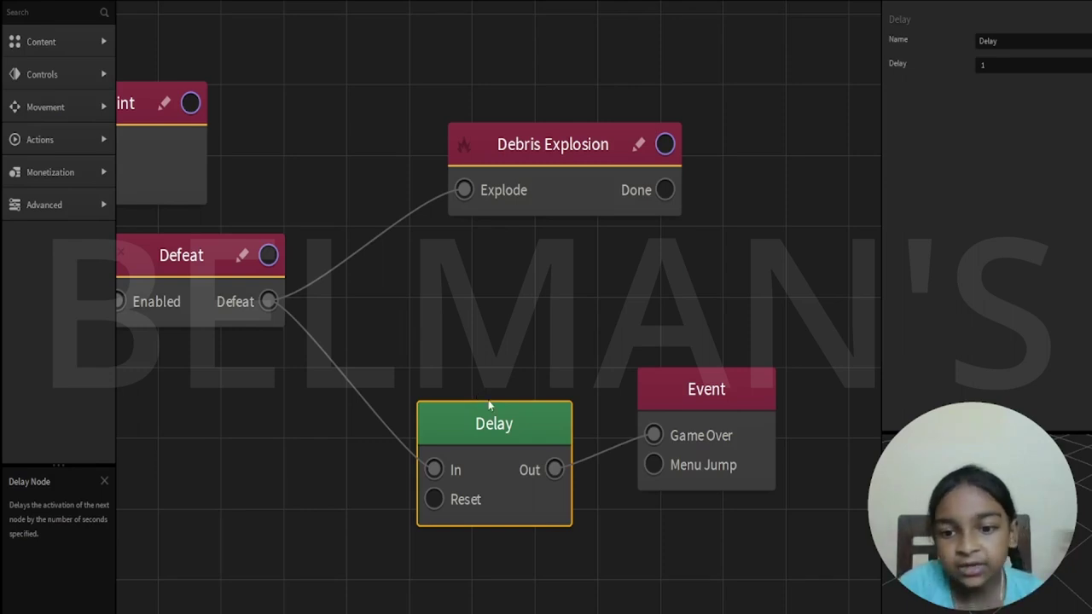
{"action": "left_click", "coordinate": [746, 391]}
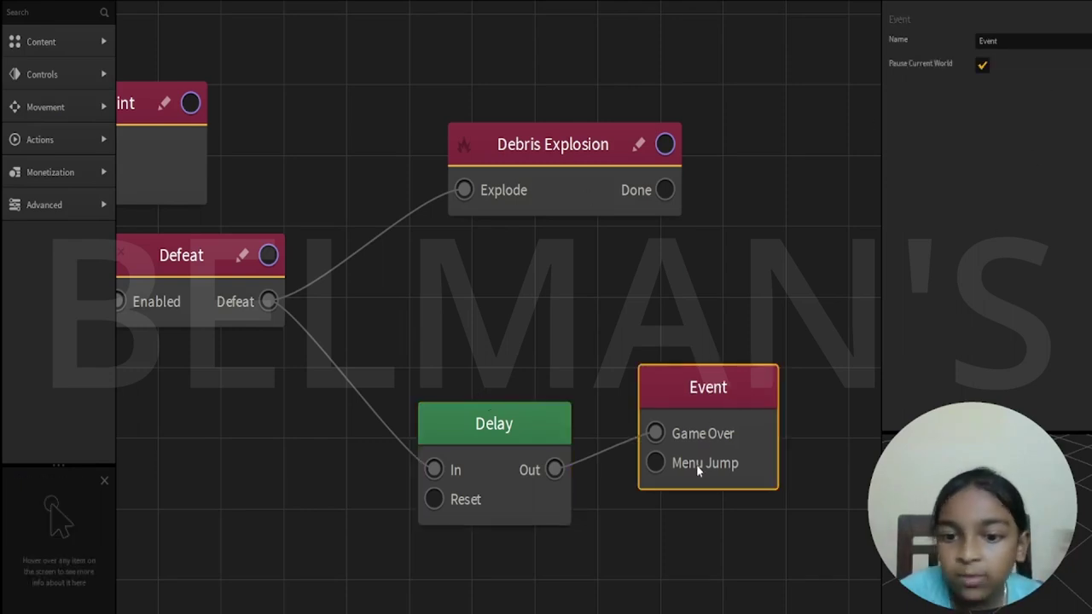
Review the 4 Way Swipe, Keyboard Button and Move nodes that steer the character sideways.
{"action": "left_click_drag", "start_coordinate": [614, 336], "coordinate": [642, 284]}
{"action": "scroll", "coordinate": [642, 284], "scroll_direction": "down", "scroll_amount": 2}
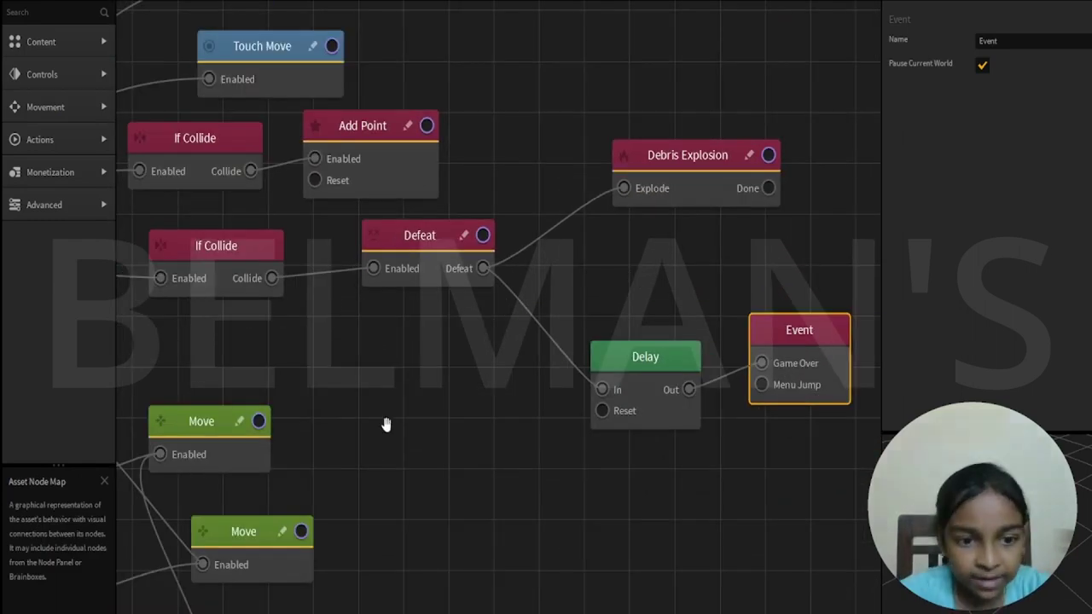
{"action": "left_click_drag", "start_coordinate": [385, 424], "coordinate": [764, 145]}
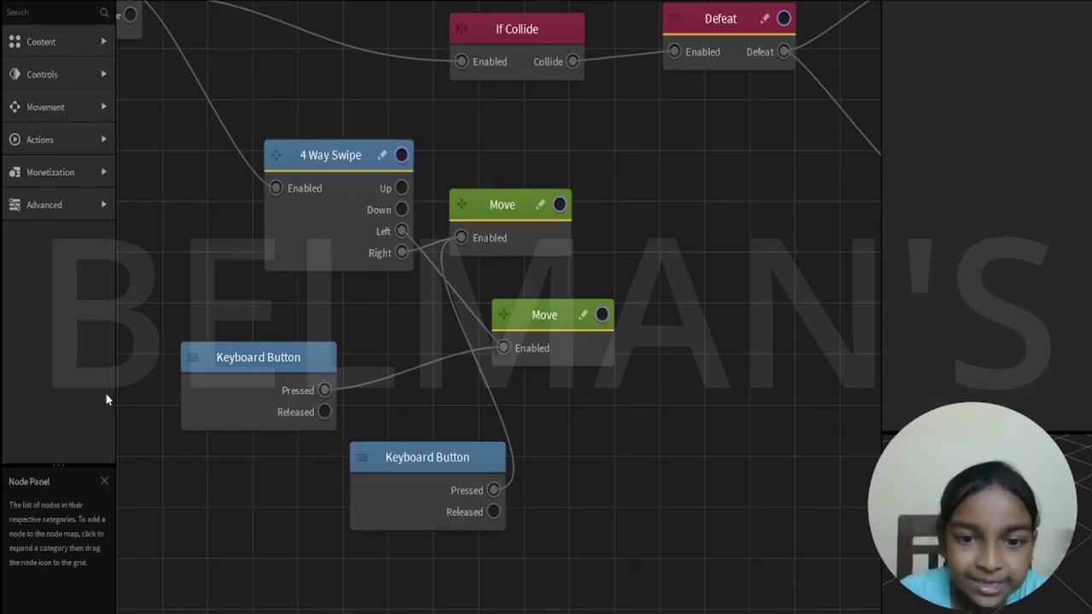
{"action": "left_click", "coordinate": [251, 369]}
{"action": "left_click", "coordinate": [539, 319]}
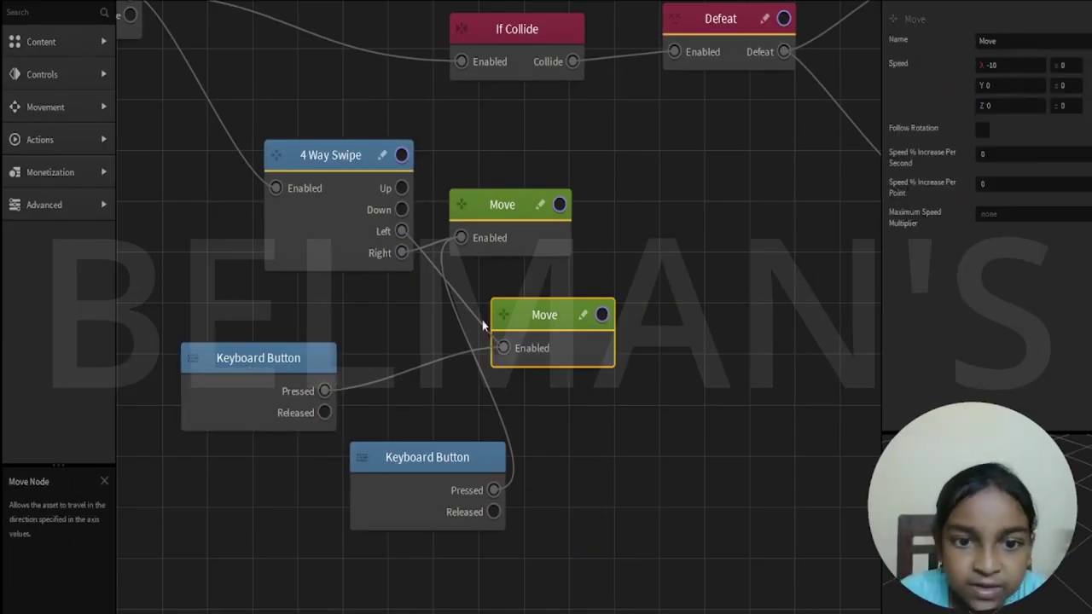
{"action": "left_click", "coordinate": [370, 176]}
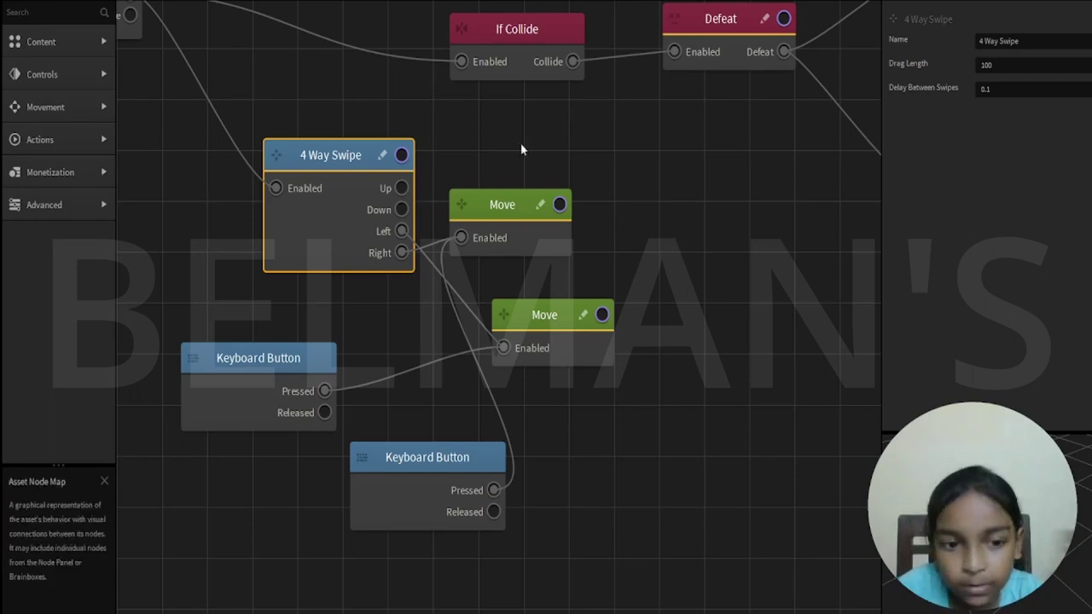
{"action": "left_click", "coordinate": [512, 229]}
{"action": "left_click", "coordinate": [549, 345]}
{"action": "left_click", "coordinate": [318, 212]}
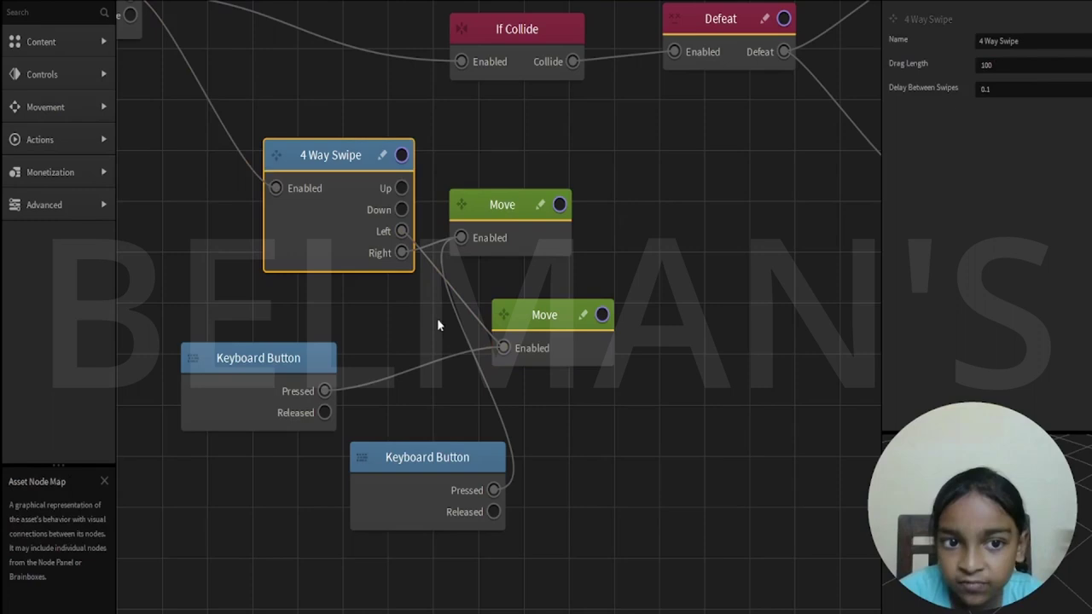
Reposition the Left Keyboard Button node nearer its Move node, shift the Right one beneath it, and return to the 3D world.
{"action": "left_click_drag", "start_coordinate": [291, 343], "coordinate": [299, 340]}
{"action": "left_click", "coordinate": [442, 512]}
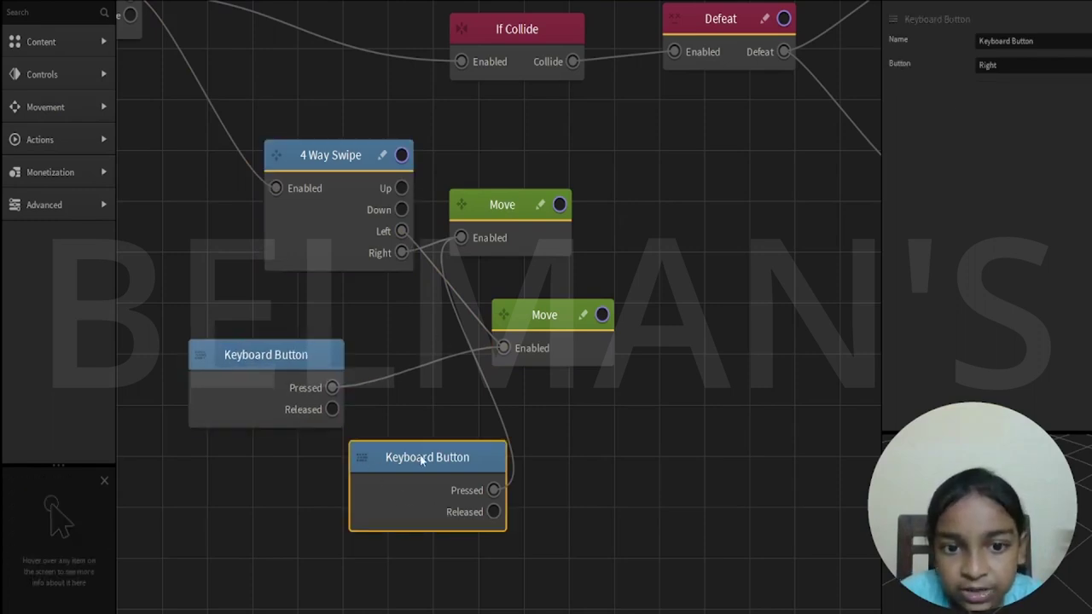
{"action": "left_click_drag", "start_coordinate": [422, 461], "coordinate": [378, 464]}
{"action": "left_click_drag", "start_coordinate": [248, 360], "coordinate": [291, 344]}
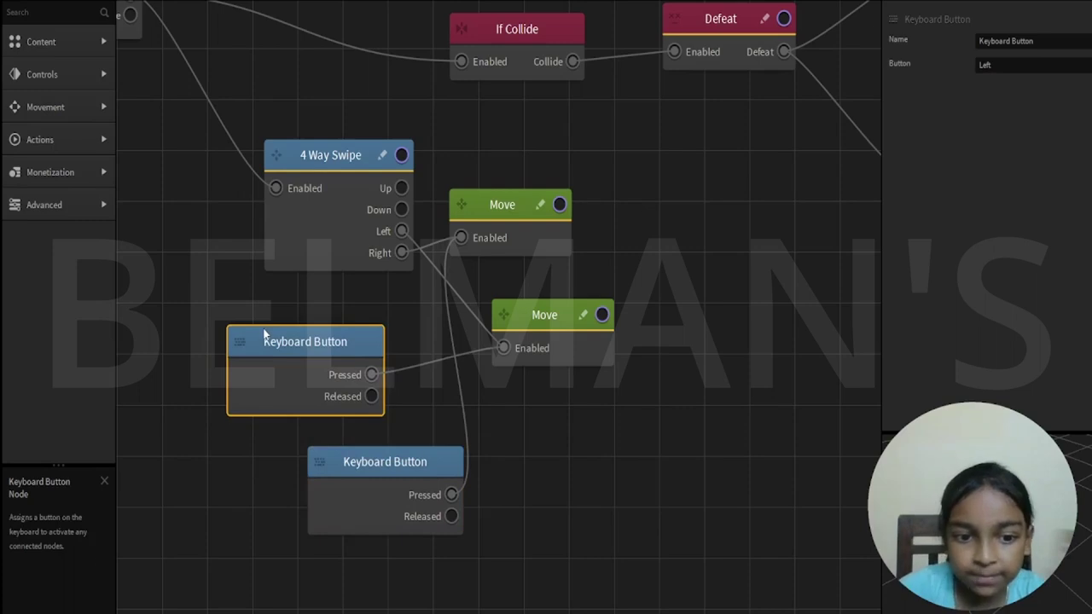
{"action": "scroll", "coordinate": [619, 459], "scroll_direction": "down", "scroll_amount": 3}
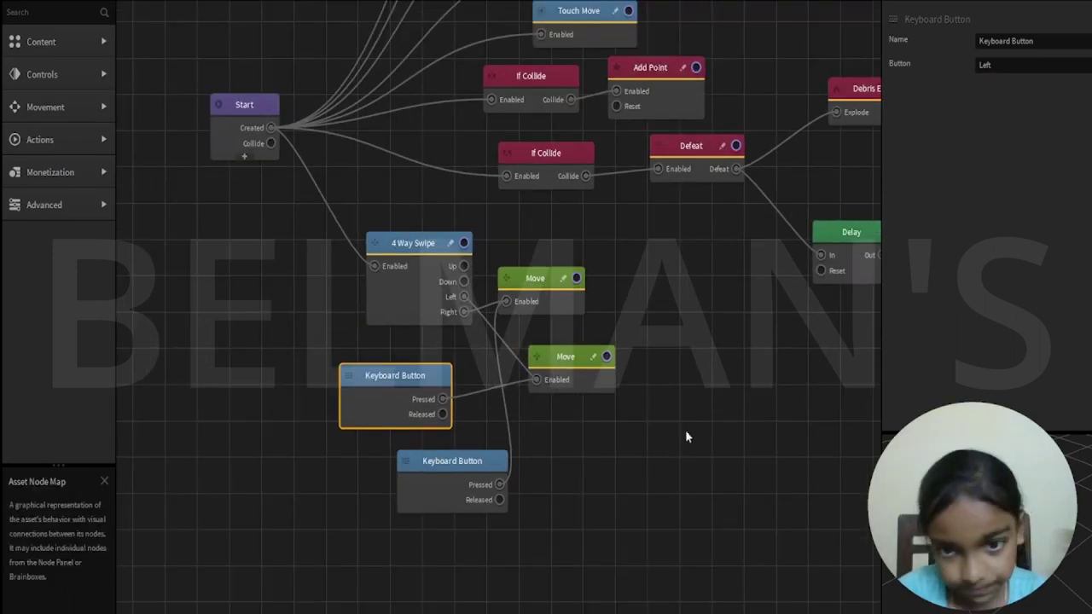
{"action": "left_click", "coordinate": [671, 298]}
{"action": "scroll", "coordinate": [656, 358], "scroll_direction": "down", "scroll_amount": 2}
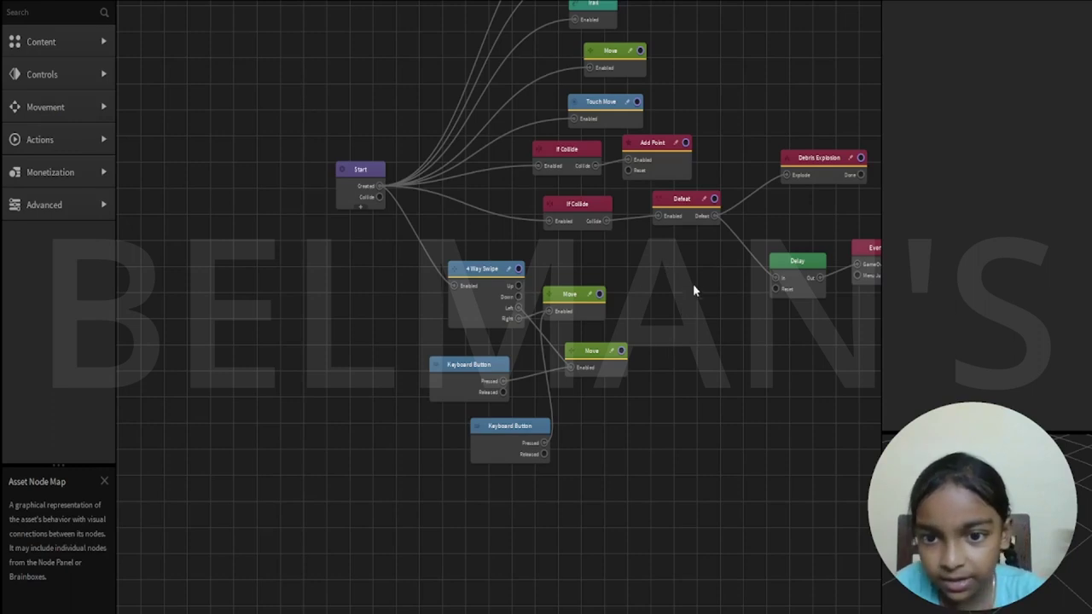
{"action": "left_click_drag", "start_coordinate": [692, 288], "coordinate": [546, 399]}
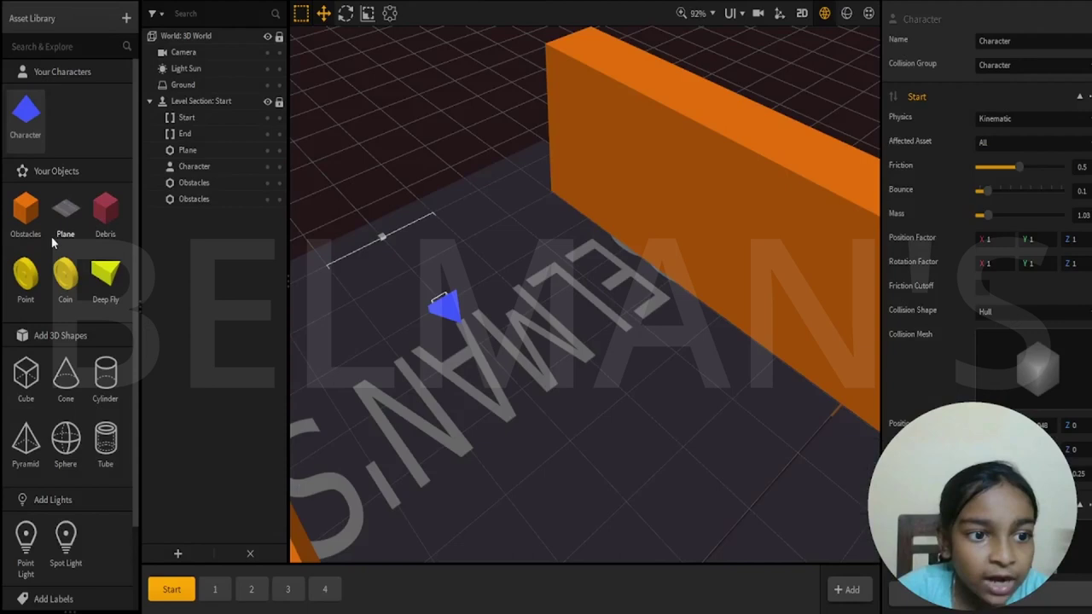
View the node map of the Coin object, close it, and open the node map of the Point object.
{"action": "double_click", "coordinate": [63, 296]}
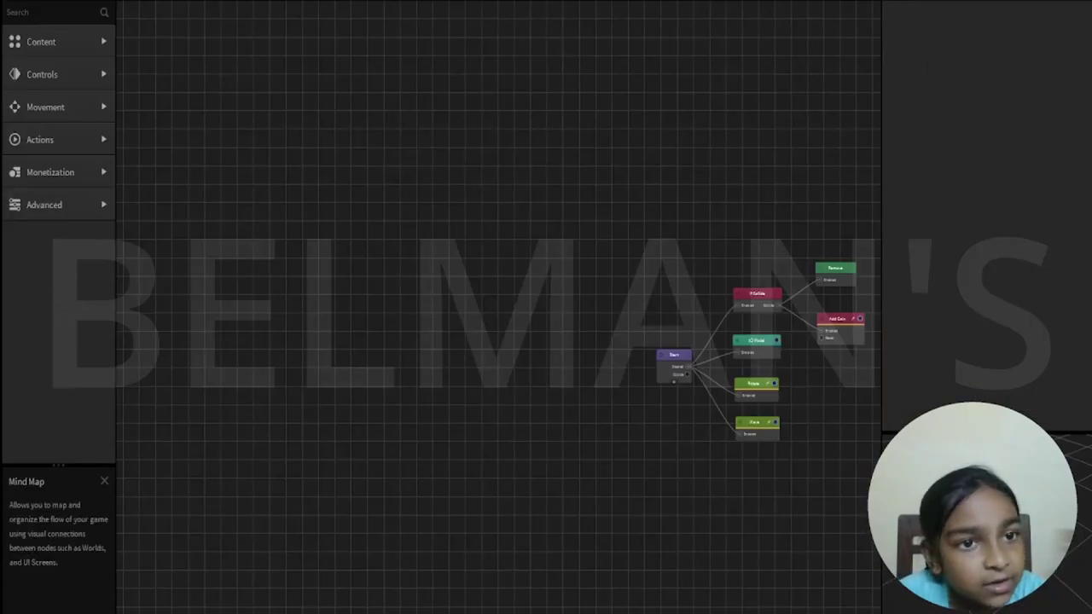
{"action": "key", "text": "Escape"}
{"action": "left_click", "coordinate": [26, 290]}
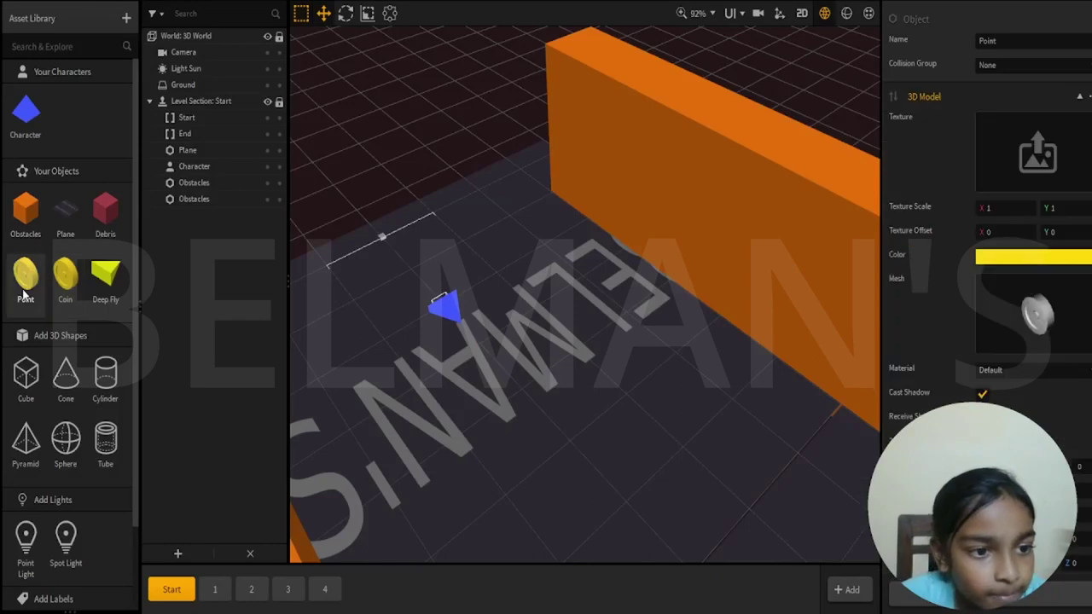
{"action": "double_click", "coordinate": [26, 291]}
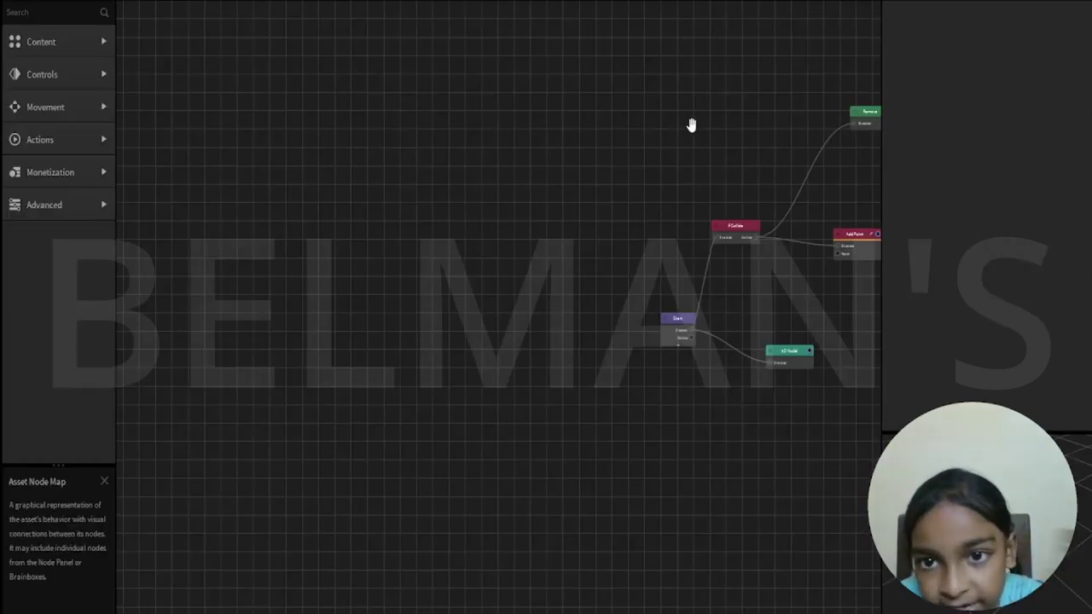
Inspect the properties of the If Collide and Add Point nodes in the Point object's node map.
{"action": "left_click_drag", "start_coordinate": [691, 125], "coordinate": [388, 165]}
{"action": "scroll", "coordinate": [529, 214], "scroll_direction": "up", "scroll_amount": 2}
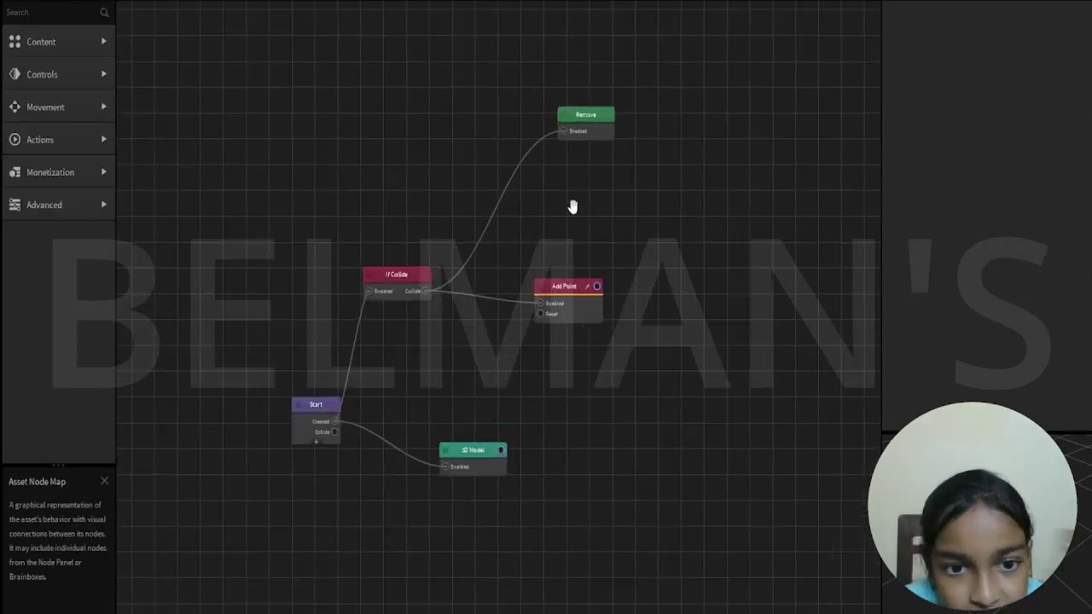
{"action": "scroll", "coordinate": [573, 207], "scroll_direction": "up", "scroll_amount": 2}
{"action": "left_click", "coordinate": [329, 302]}
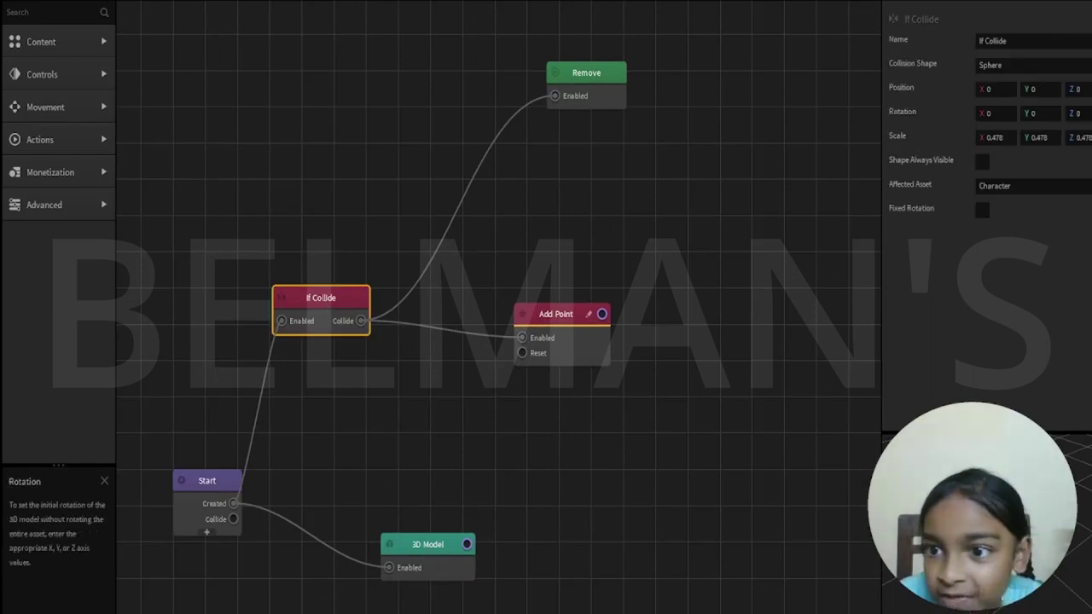
{"action": "left_click", "coordinate": [553, 322]}
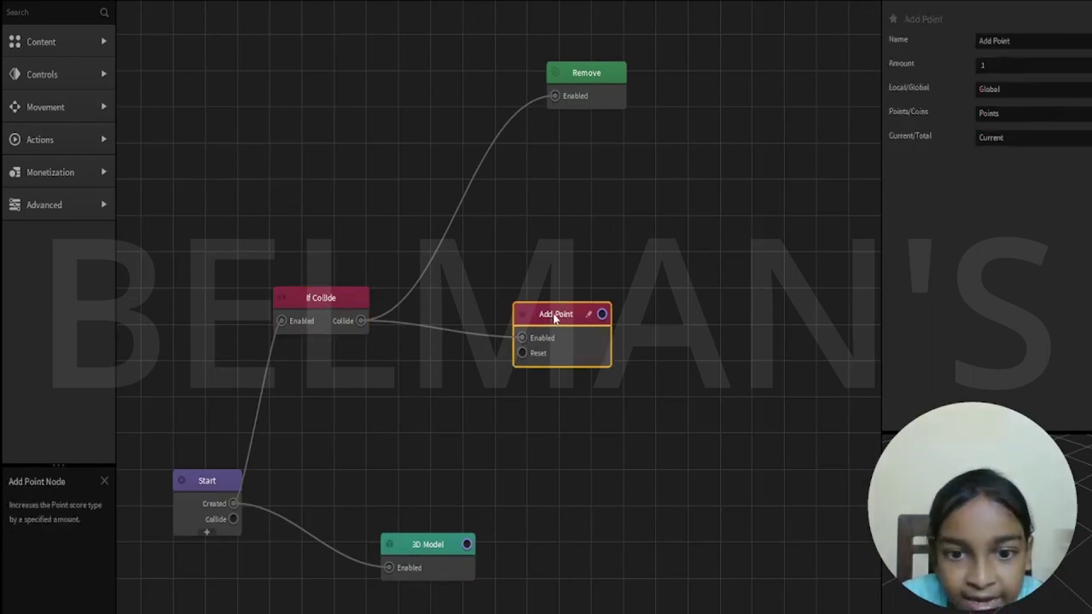
Shift the 3D Model node slightly upward and move the Remove node closer to the If Collide node.
{"action": "left_click", "coordinate": [431, 547]}
{"action": "mouse_move", "coordinate": [431, 548]}
{"action": "left_mouse_down"}
{"action": "mouse_move", "coordinate": [472, 479]}
{"action": "mouse_move", "coordinate": [416, 500]}
{"action": "mouse_move", "coordinate": [418, 536]}
{"action": "left_mouse_up"}
{"action": "left_click", "coordinate": [320, 321]}
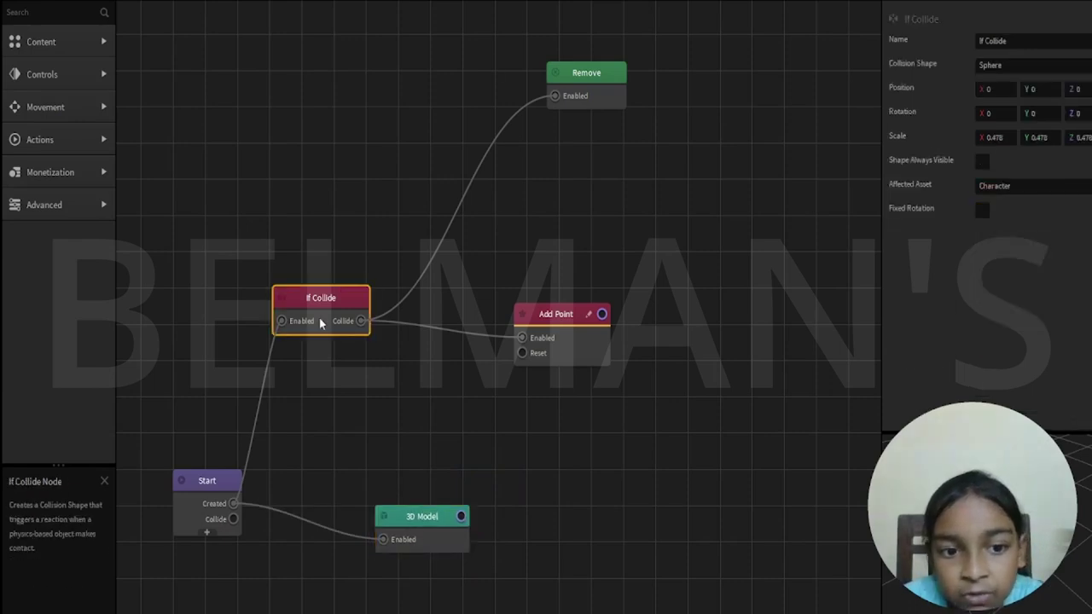
{"action": "left_click", "coordinate": [613, 80]}
{"action": "left_click_drag", "start_coordinate": [611, 80], "coordinate": [509, 139]}
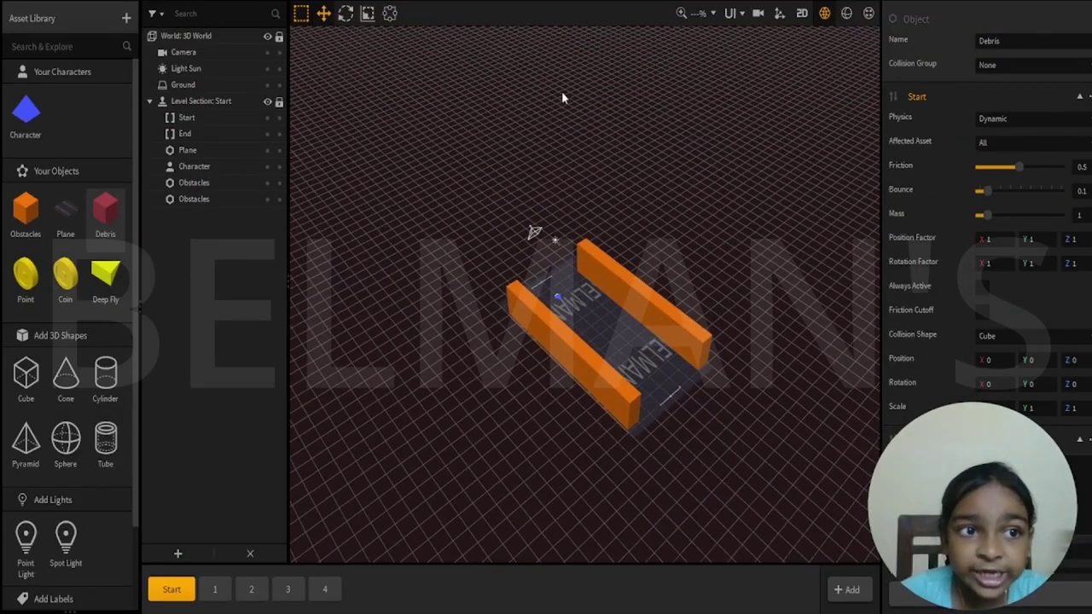
Return to the mind map and open the 3D World UI screen in the UI editor.
{"action": "left_click", "coordinate": [43, 1]}
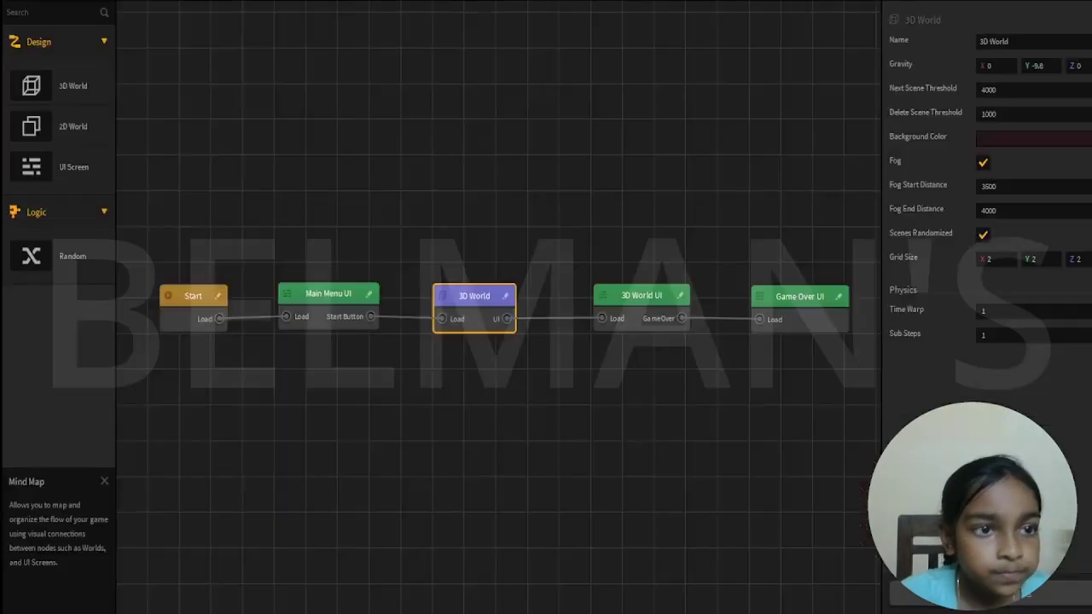
{"action": "left_click", "coordinate": [621, 297]}
{"action": "double_click", "coordinate": [648, 307]}
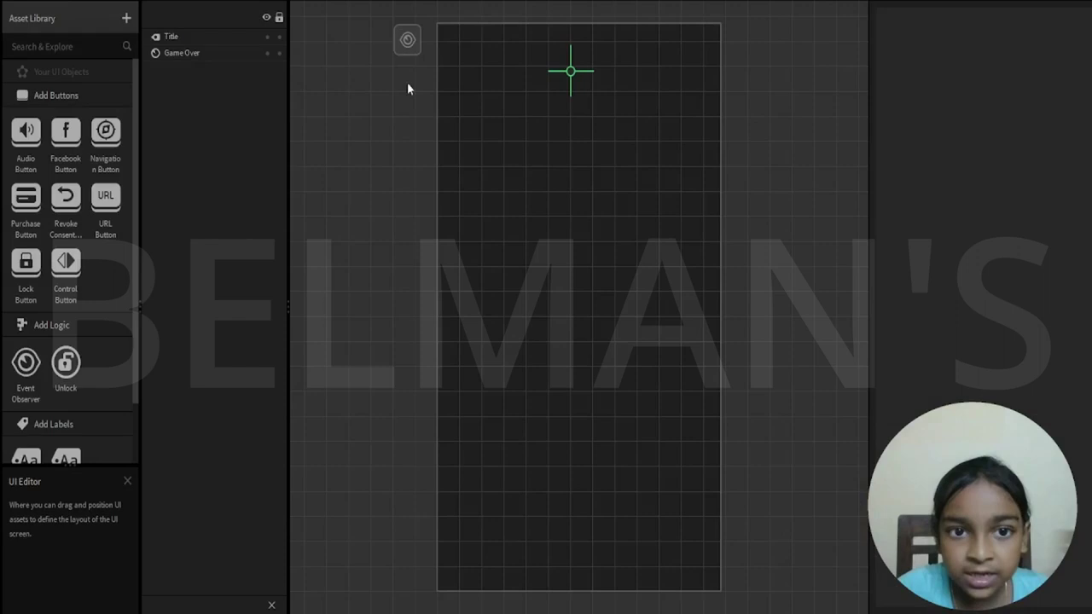
Nudge the Game Over event observer to about X -49, Y 1093 and the Title score label to about X 311, Y 1052.
{"action": "left_click", "coordinate": [406, 48]}
{"action": "left_click", "coordinate": [409, 58]}
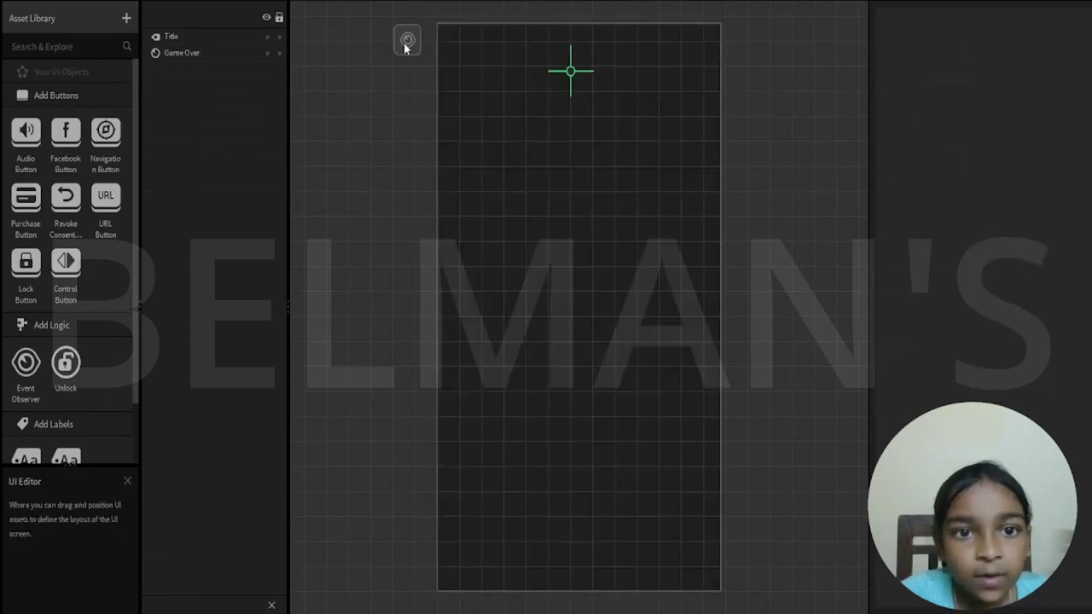
{"action": "left_click", "coordinate": [406, 47]}
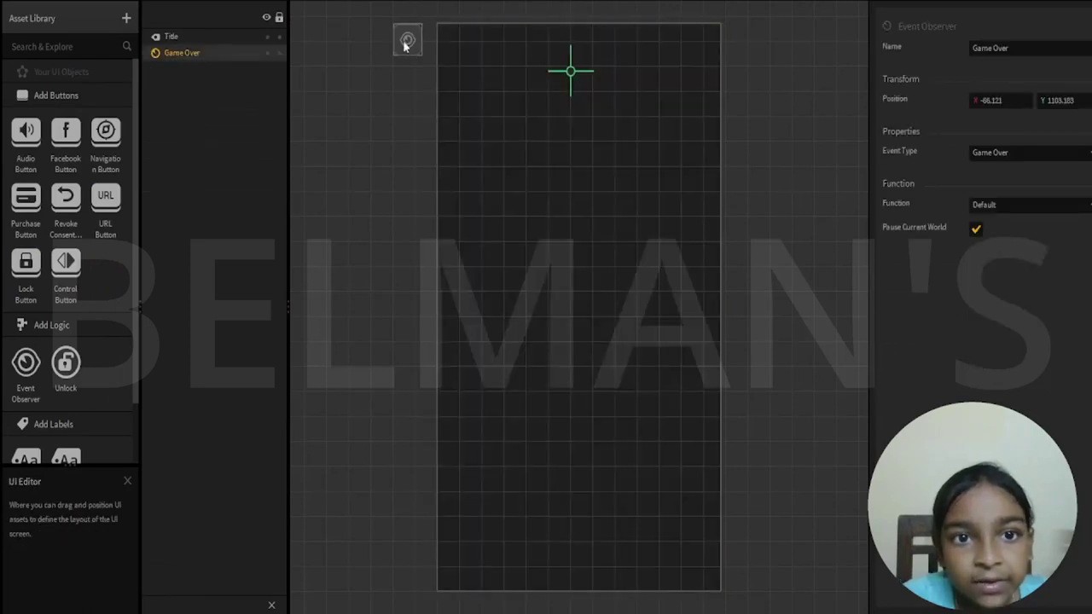
{"action": "left_click_drag", "start_coordinate": [406, 47], "coordinate": [415, 50]}
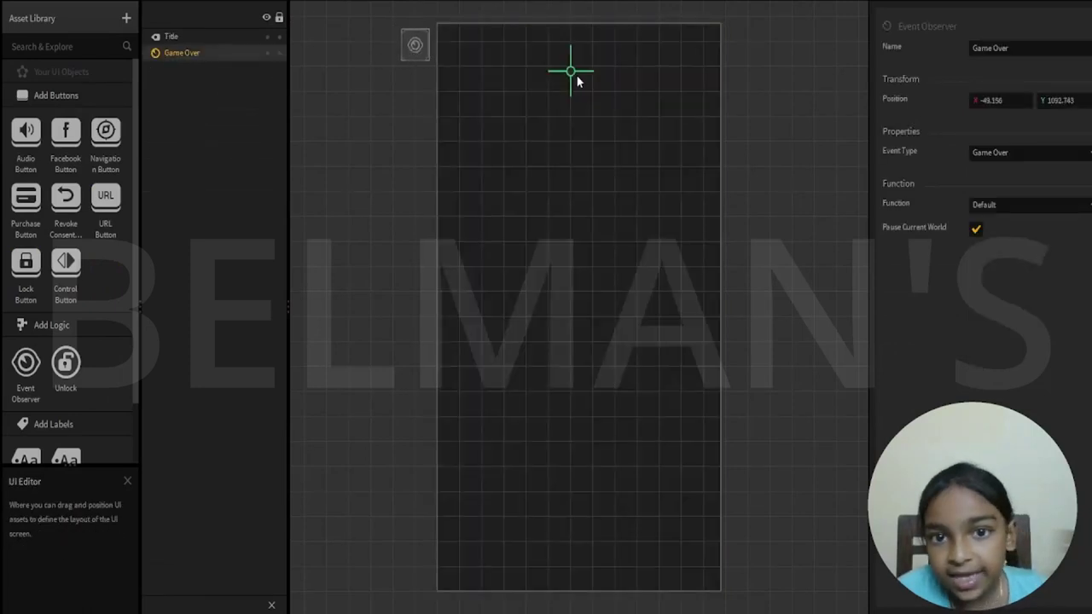
{"action": "left_click_drag", "start_coordinate": [576, 81], "coordinate": [575, 76]}
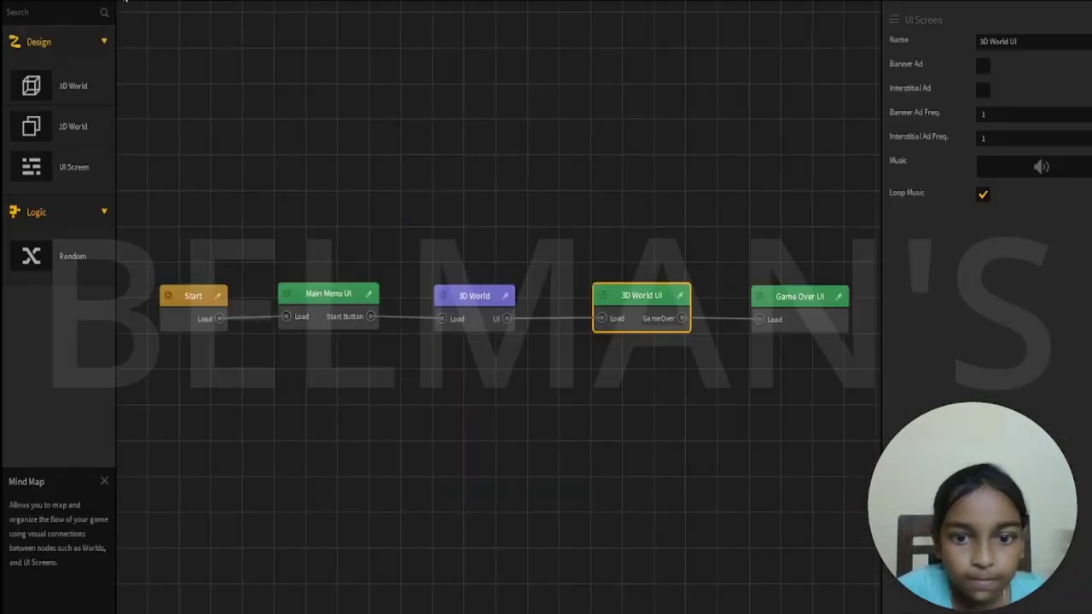
Reopen the 3D World UI screen, browse its asset library and review the Game Over event observer's properties.
{"action": "left_click", "coordinate": [621, 298]}
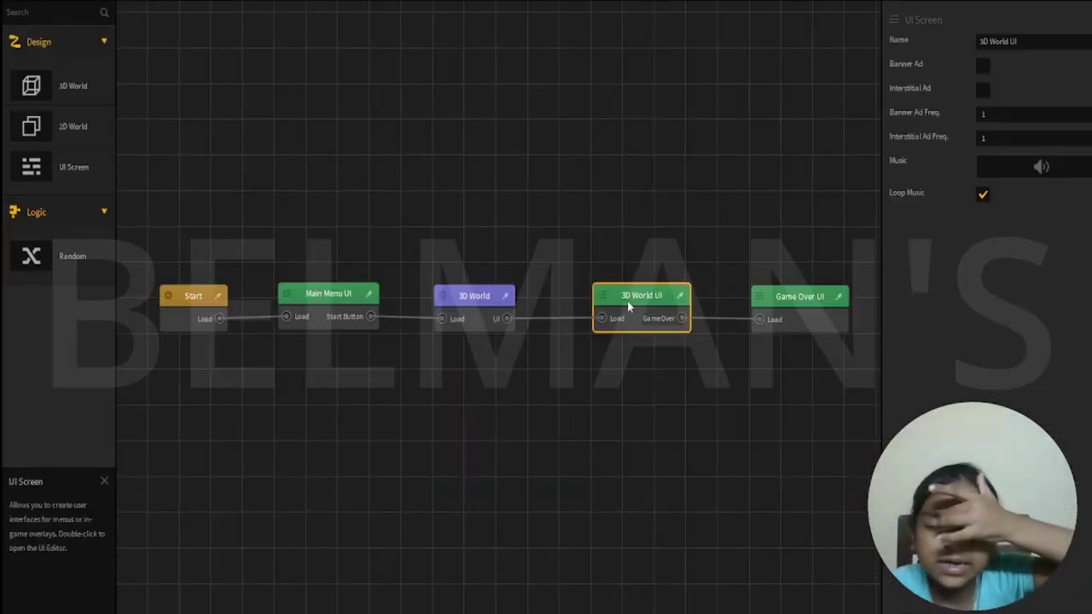
{"action": "left_click", "coordinate": [579, 210]}
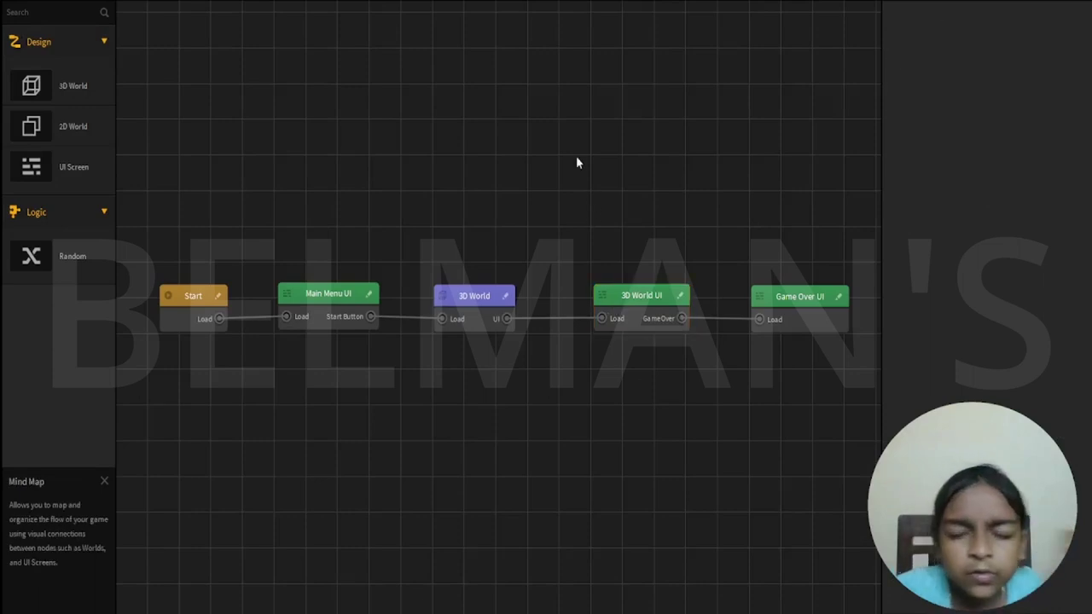
{"action": "double_click", "coordinate": [639, 318]}
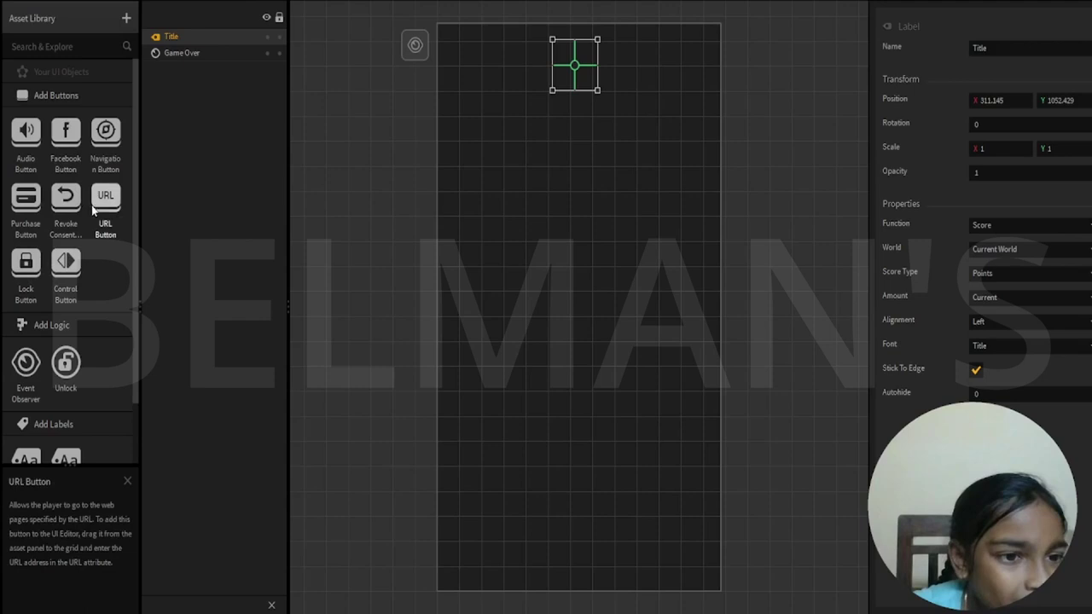
{"action": "scroll", "coordinate": [52, 286], "scroll_direction": "down", "scroll_amount": 3}
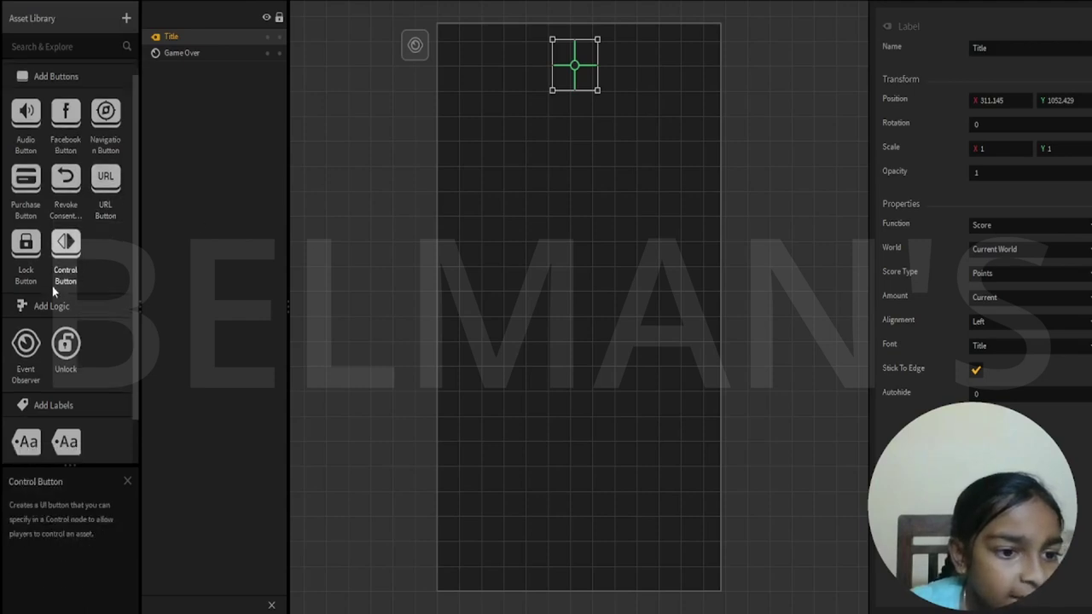
{"action": "scroll", "coordinate": [54, 293], "scroll_direction": "up", "scroll_amount": 3}
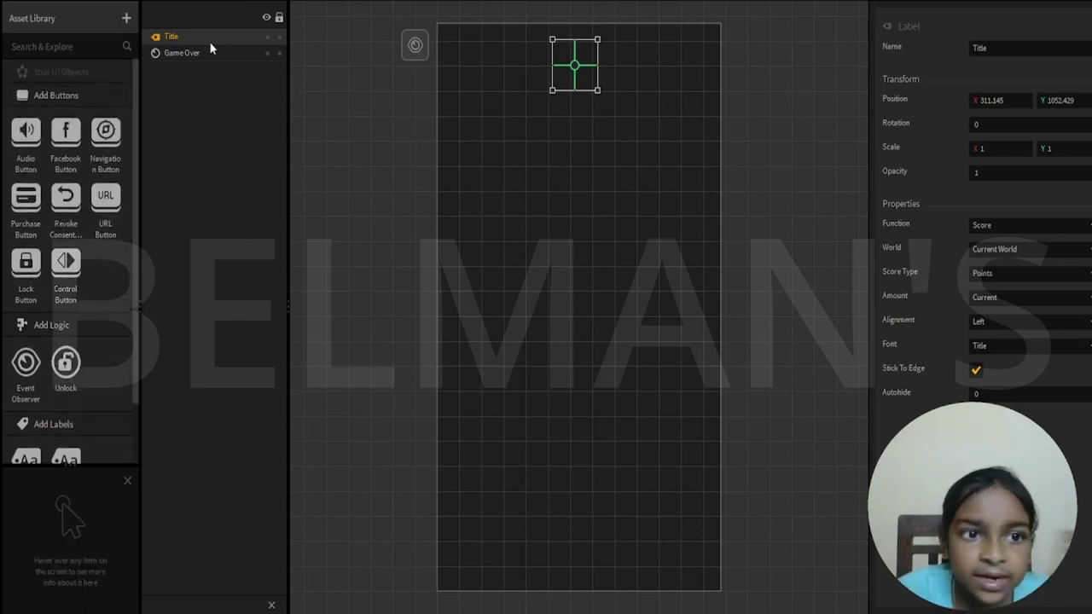
{"action": "left_click", "coordinate": [415, 45]}
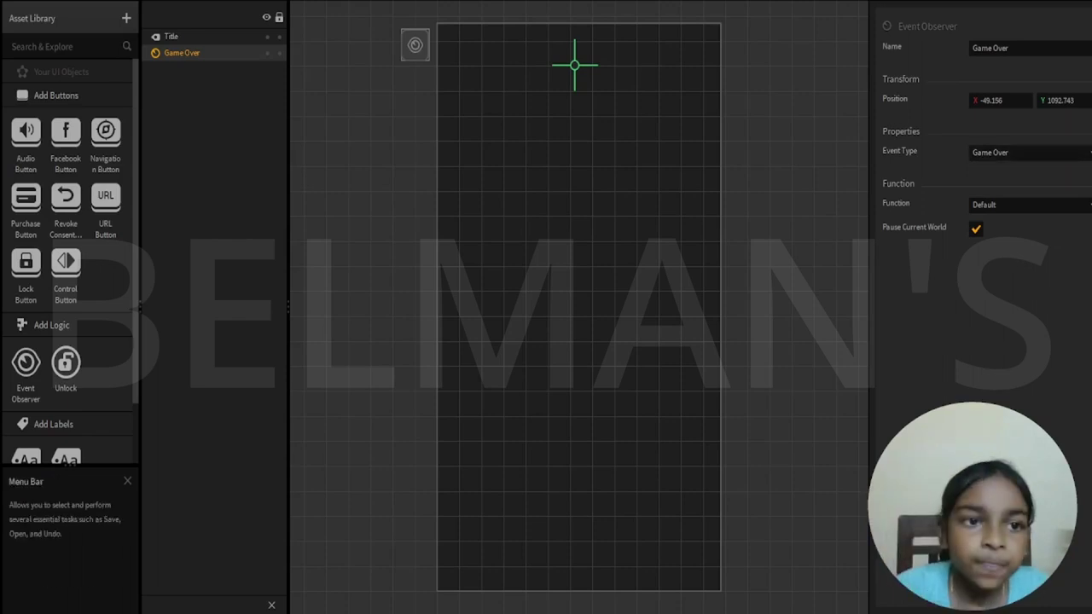
Return to the mind map and view the layout of the Main Menu UI screen.
{"action": "left_click", "coordinate": [101, 2]}
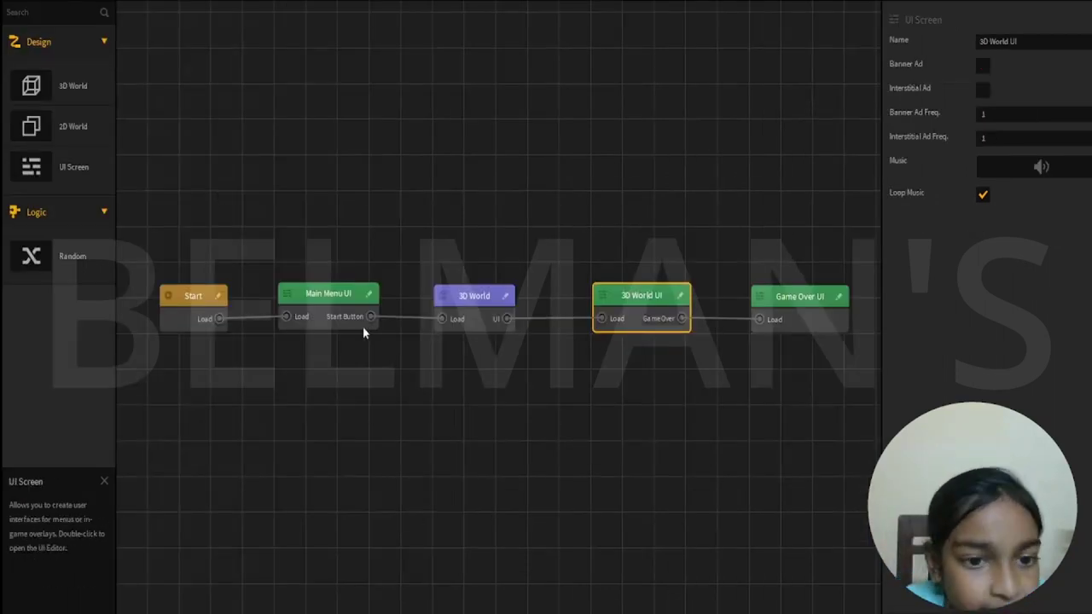
{"action": "left_click", "coordinate": [340, 304]}
{"action": "double_click", "coordinate": [340, 305]}
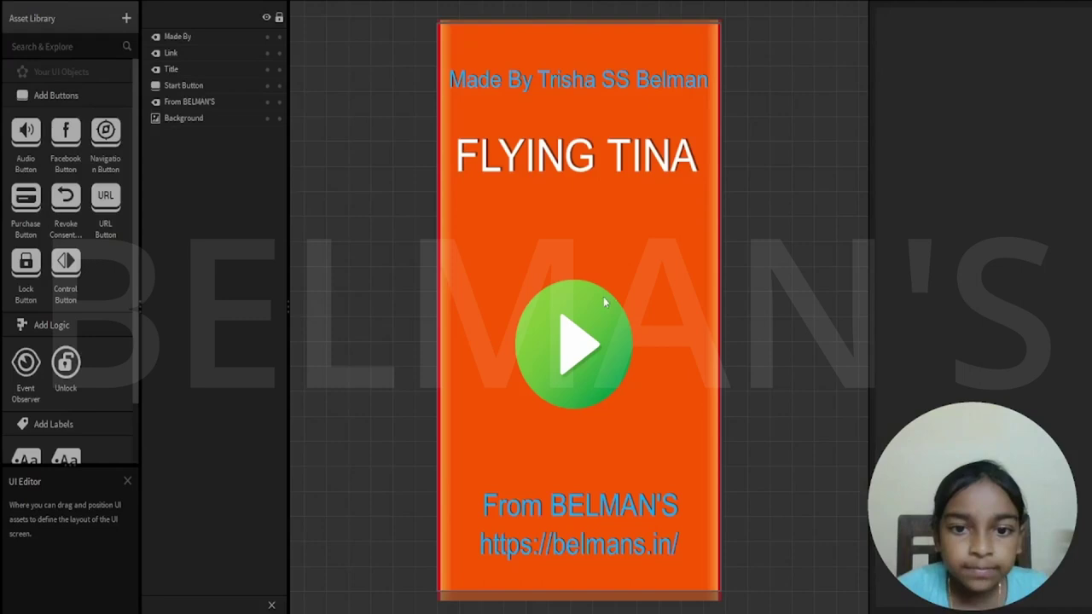
{"action": "left_click", "coordinate": [522, 110]}
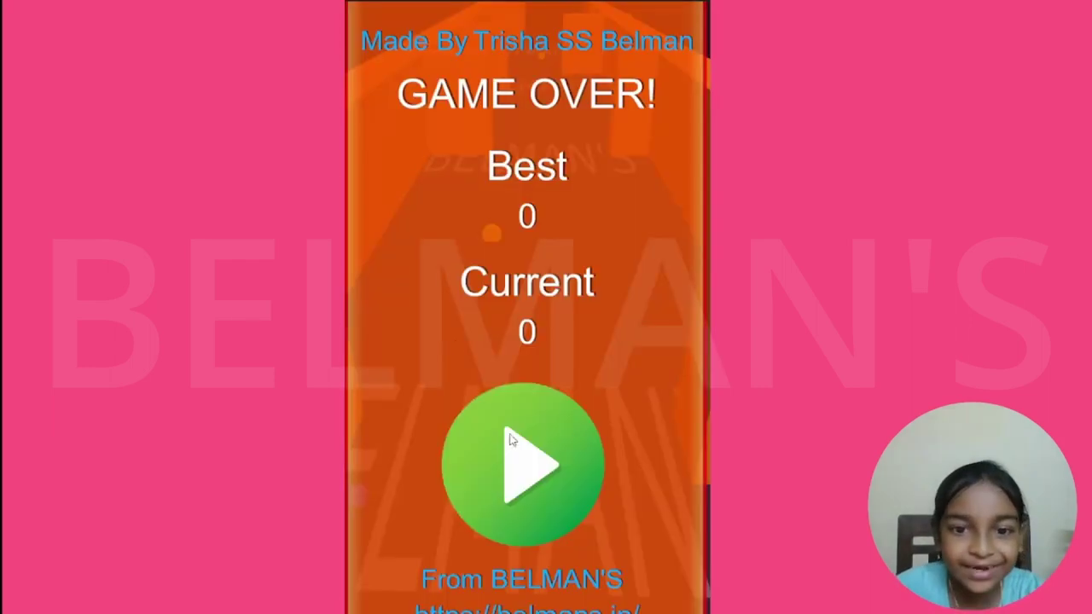
Playtest the game in the preview, restarting from the Game Over screen and steering the character sideways.
{"action": "left_click", "coordinate": [511, 437]}
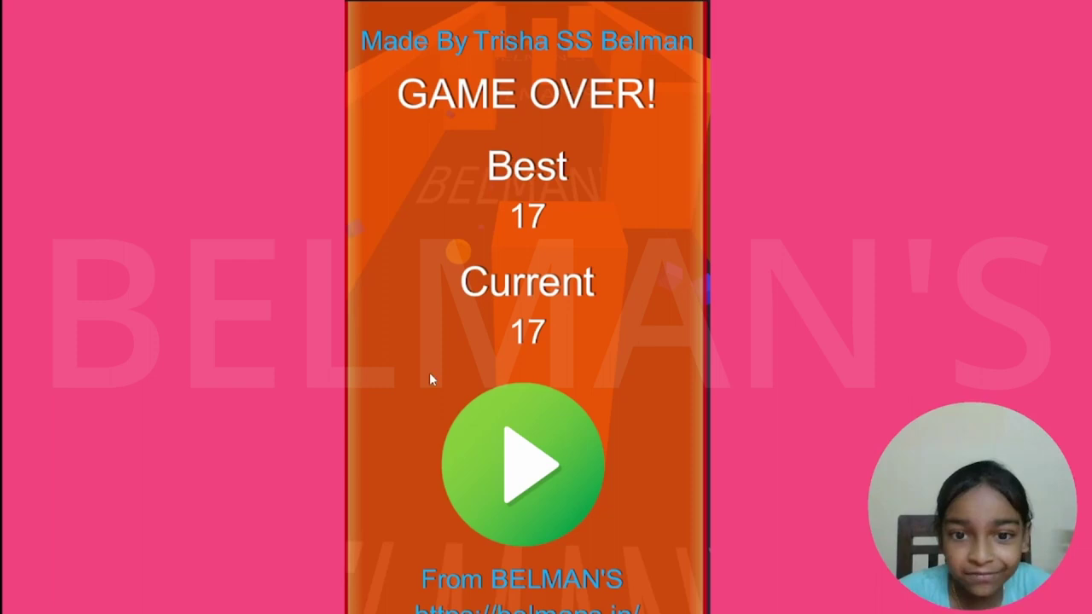
{"action": "left_click", "coordinate": [525, 479]}
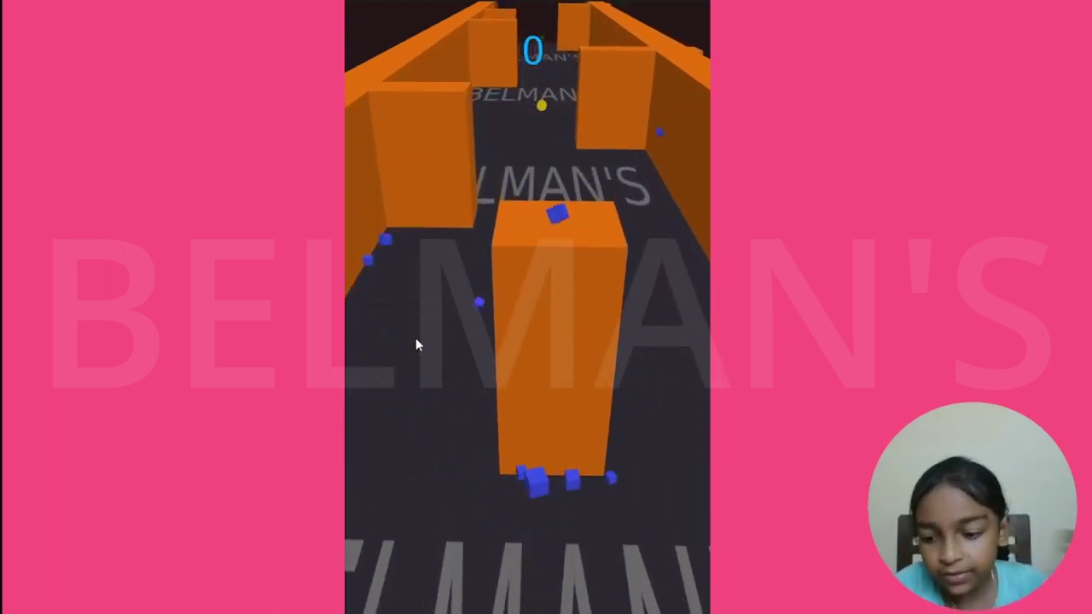
{"action": "left_click", "coordinate": [555, 417]}
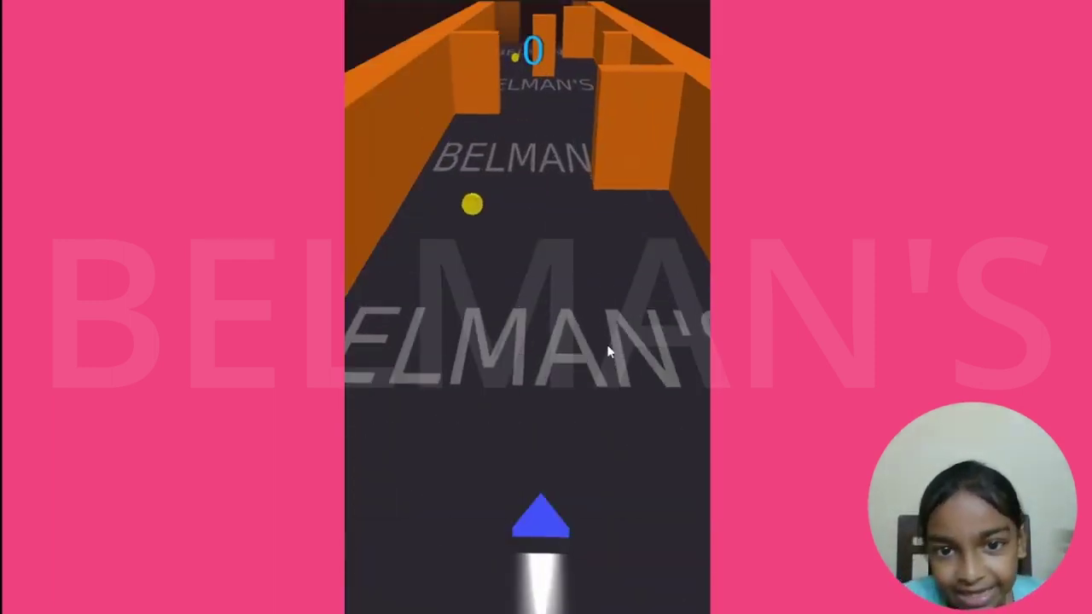
{"action": "key", "text": "Right"}
{"action": "key", "text": "Left"}
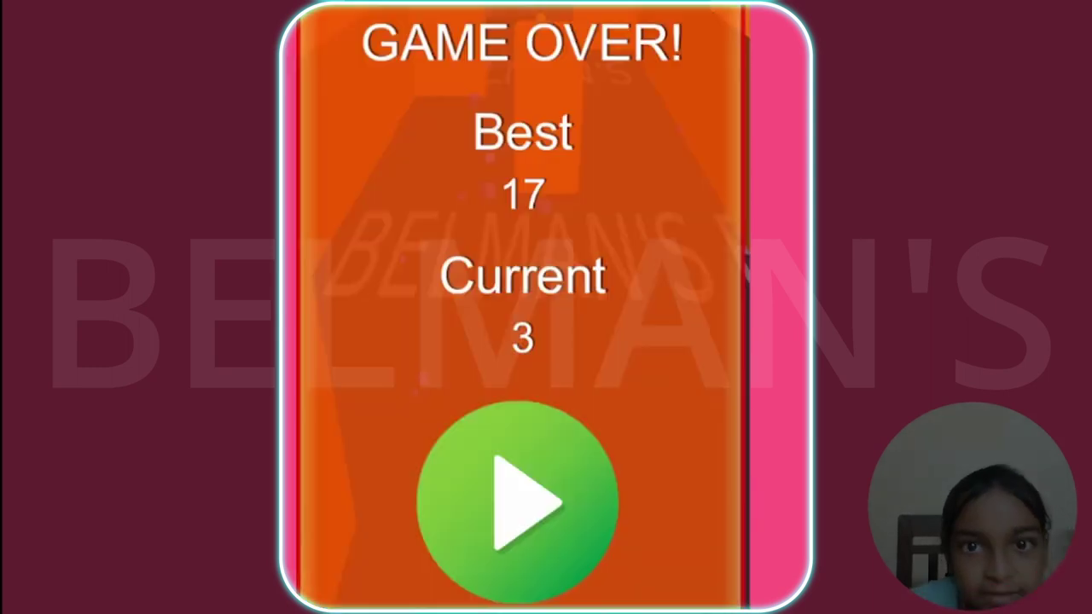
{"action": "left_click", "coordinate": [559, 457]}
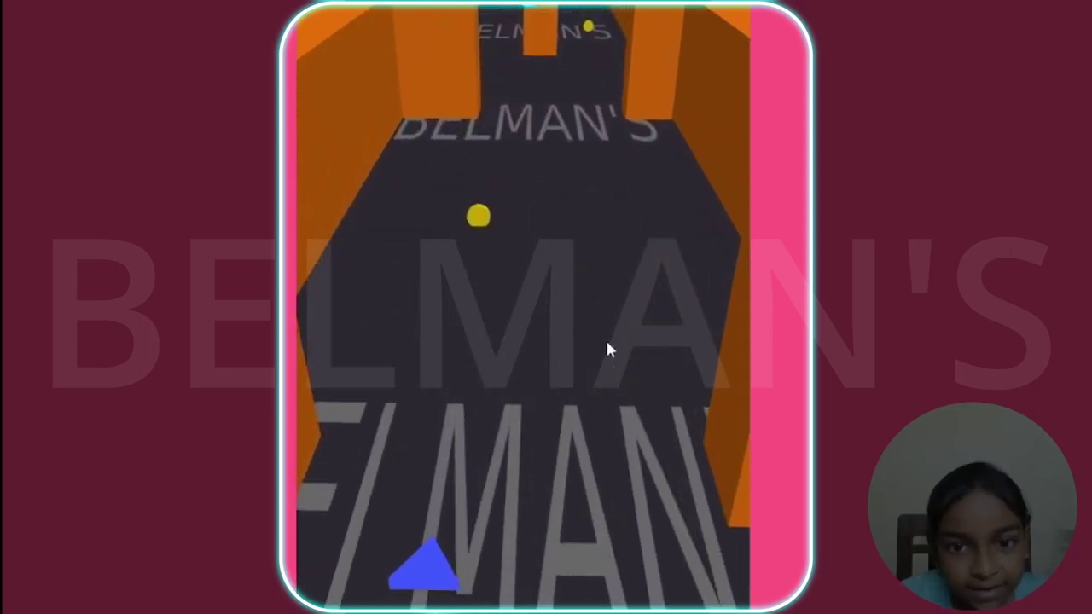
{"action": "key", "text": "Right"}
{"action": "key", "text": "Right"}
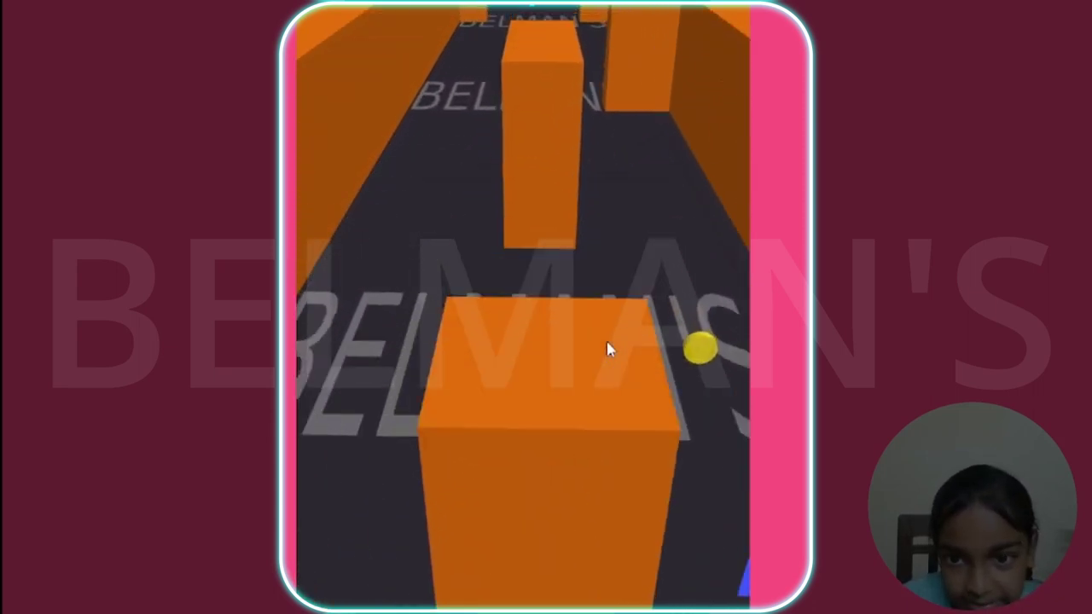
{"action": "key", "text": "Left"}
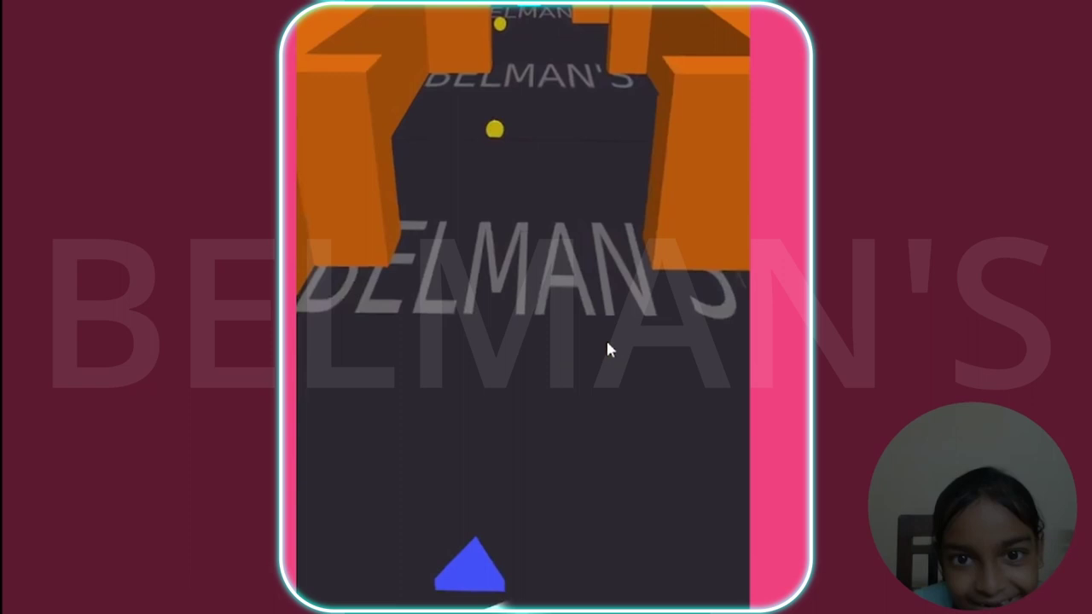
{"action": "key", "text": "Left"}
{"action": "key", "text": "Right"}
{"action": "key", "text": "Left"}
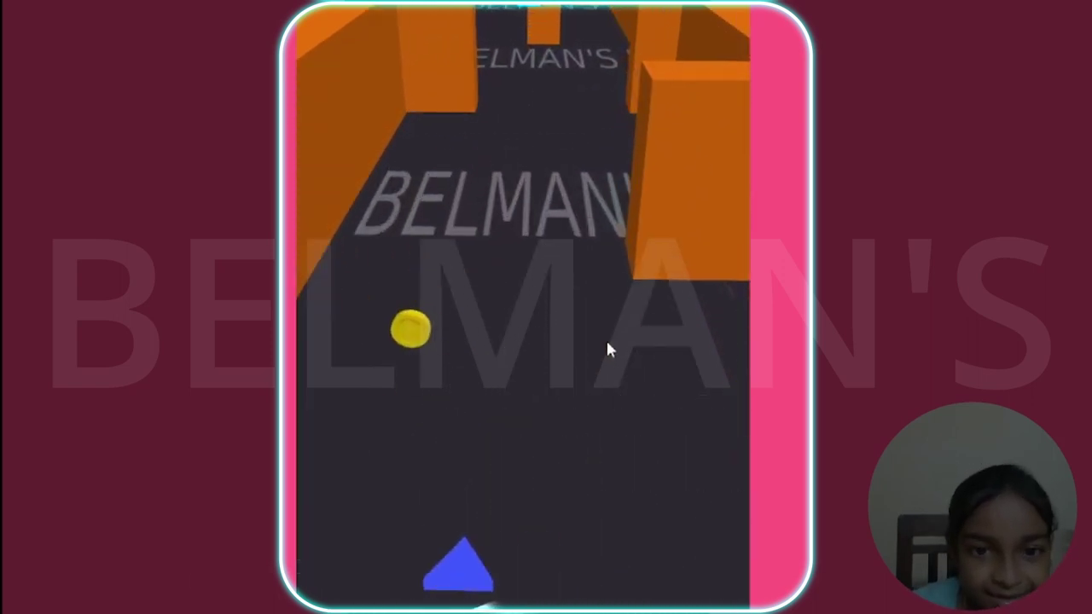
{"action": "key", "text": "Left"}
{"action": "key", "text": "Right"}
{"action": "key", "text": "Left"}
{"action": "key", "text": "Right"}
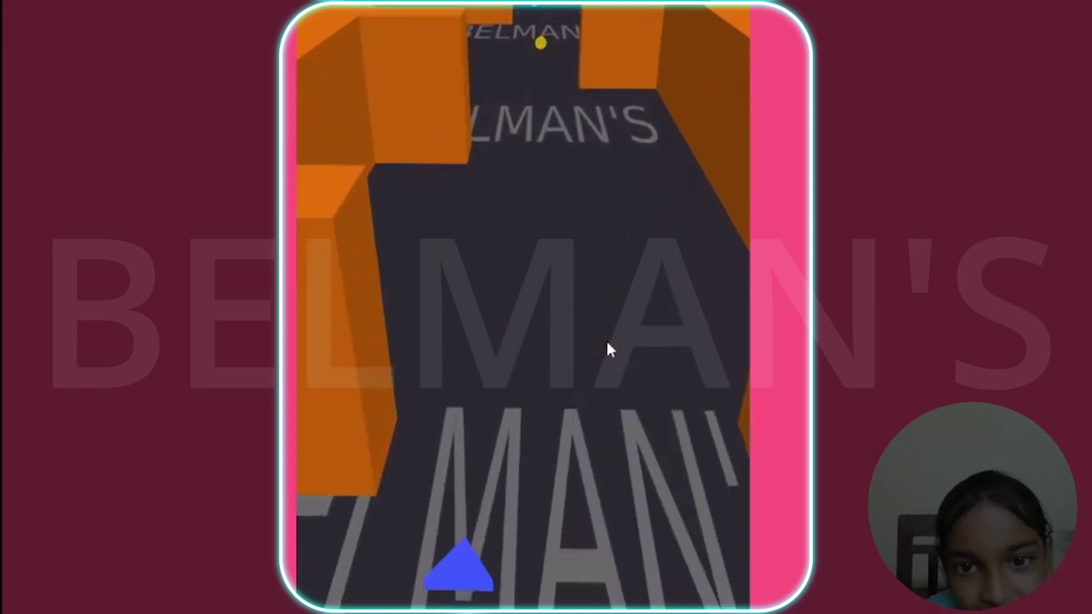
{"action": "key", "text": "Right"}
{"action": "key", "text": "Right"}
{"action": "key", "text": "Left"}
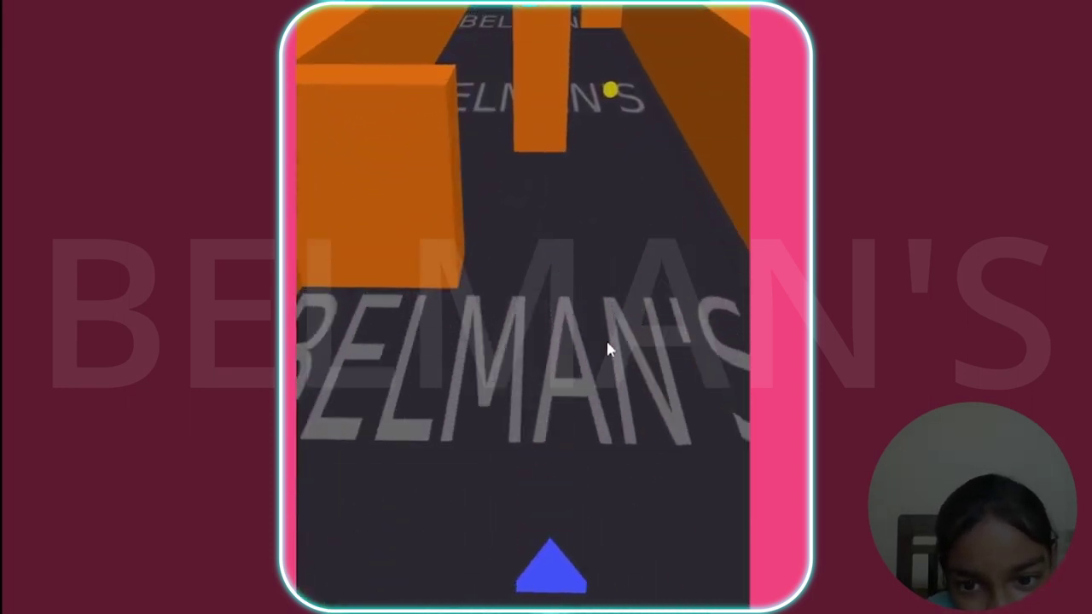
{"action": "key", "text": "Right"}
{"action": "key", "text": "Right"}
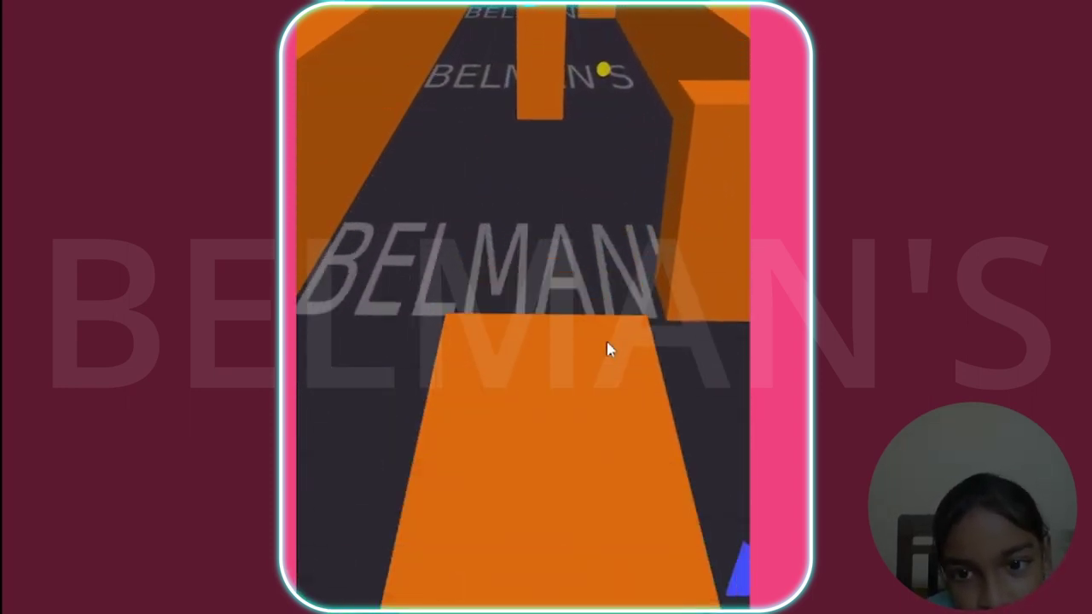
{"action": "key", "text": "Left"}
{"action": "key", "text": "Right"}
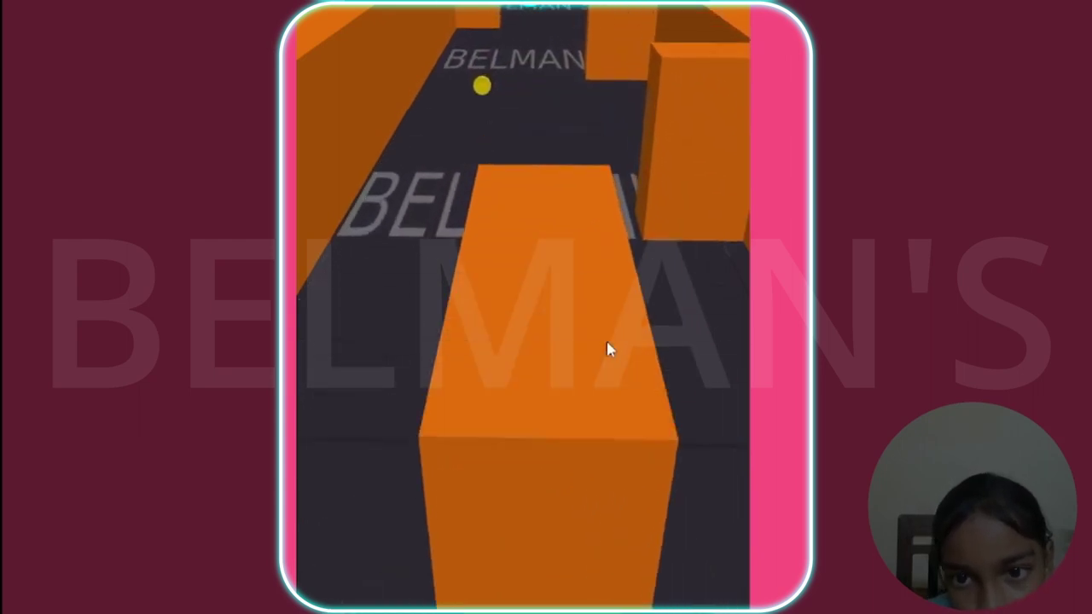
{"action": "key", "text": "Left"}
{"action": "key", "text": "Left"}
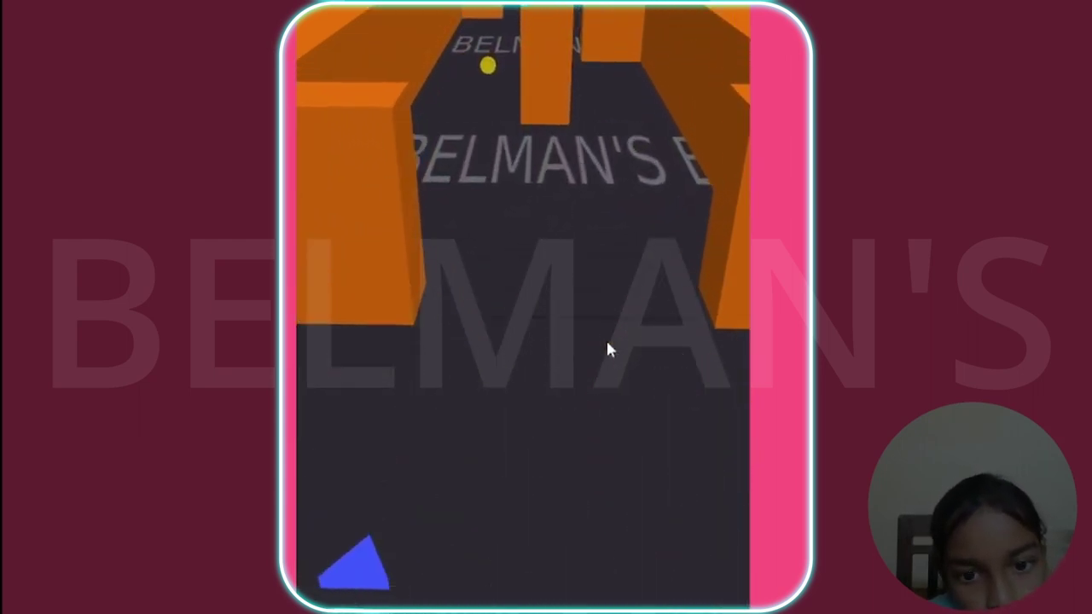
{"action": "key", "text": "Right"}
{"action": "key", "text": "Left"}
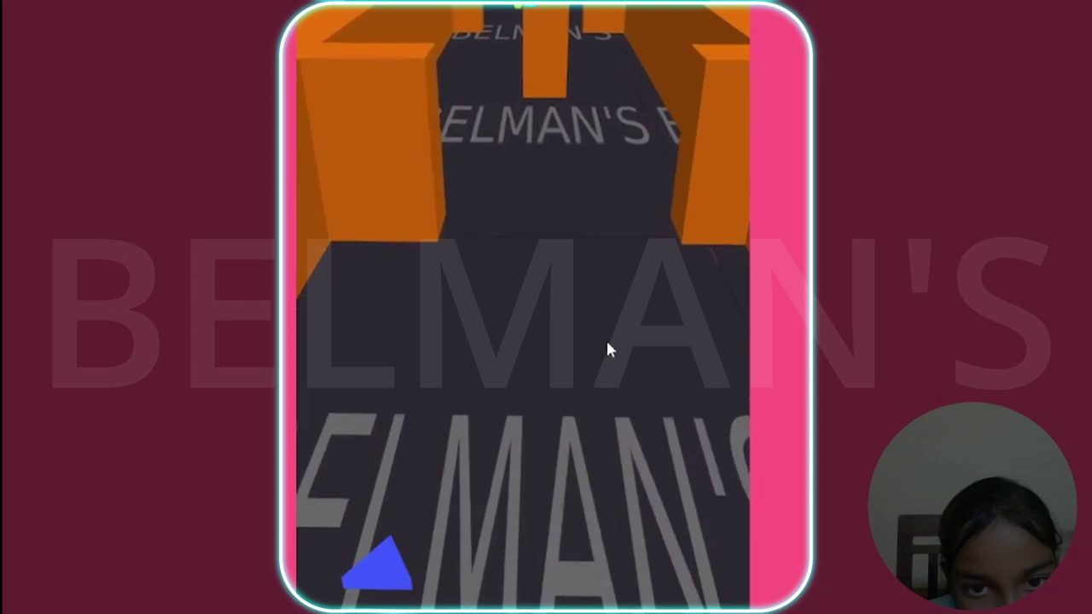
{"action": "key", "text": "Right"}
{"action": "key", "text": "Left"}
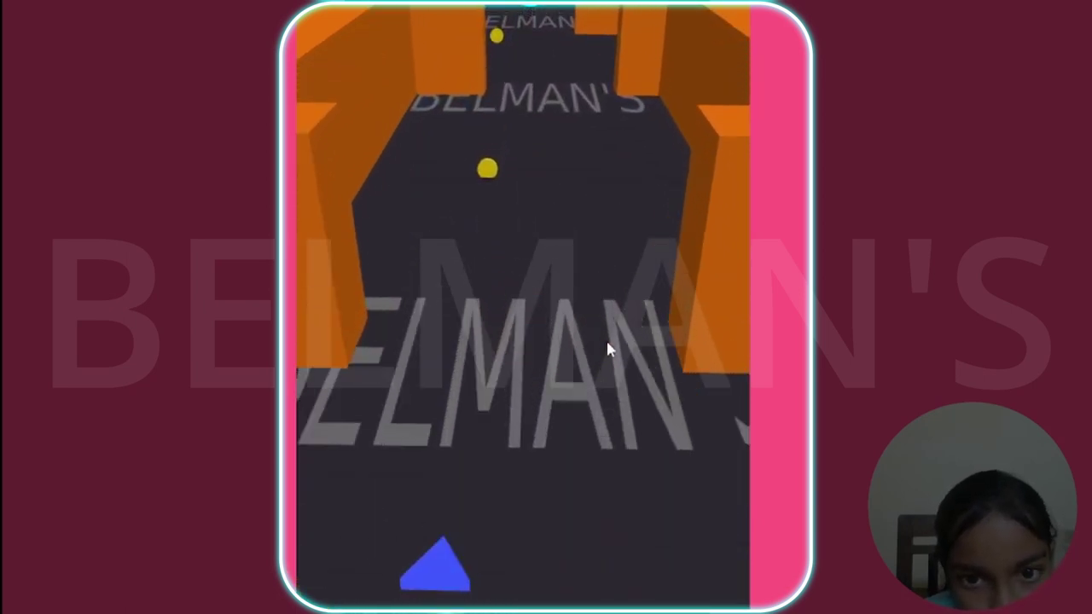
{"action": "key", "text": "Left"}
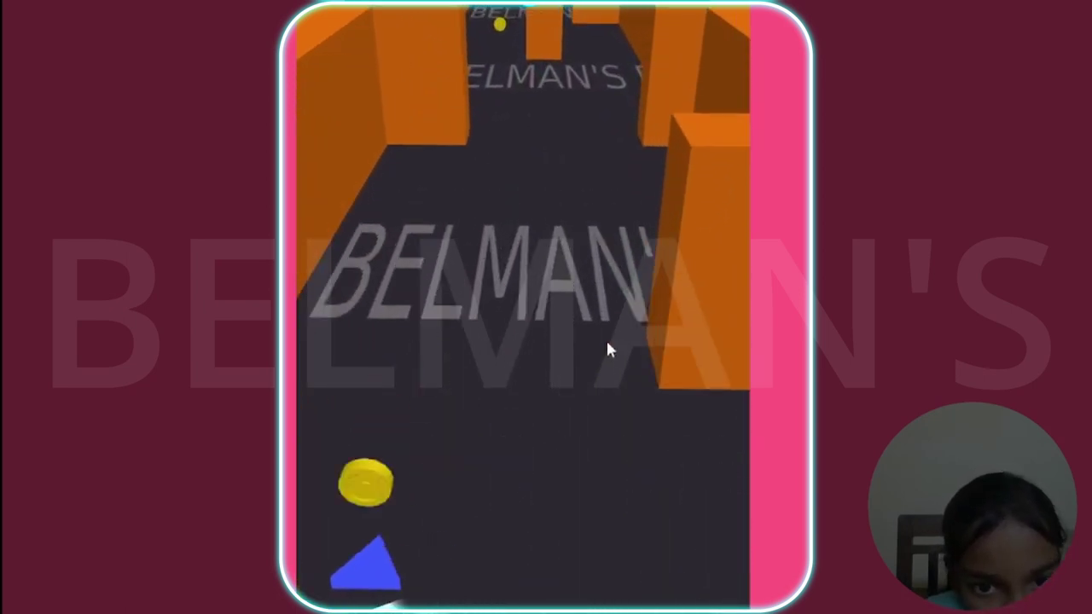
{"action": "key", "text": "Right"}
{"action": "key", "text": "Left"}
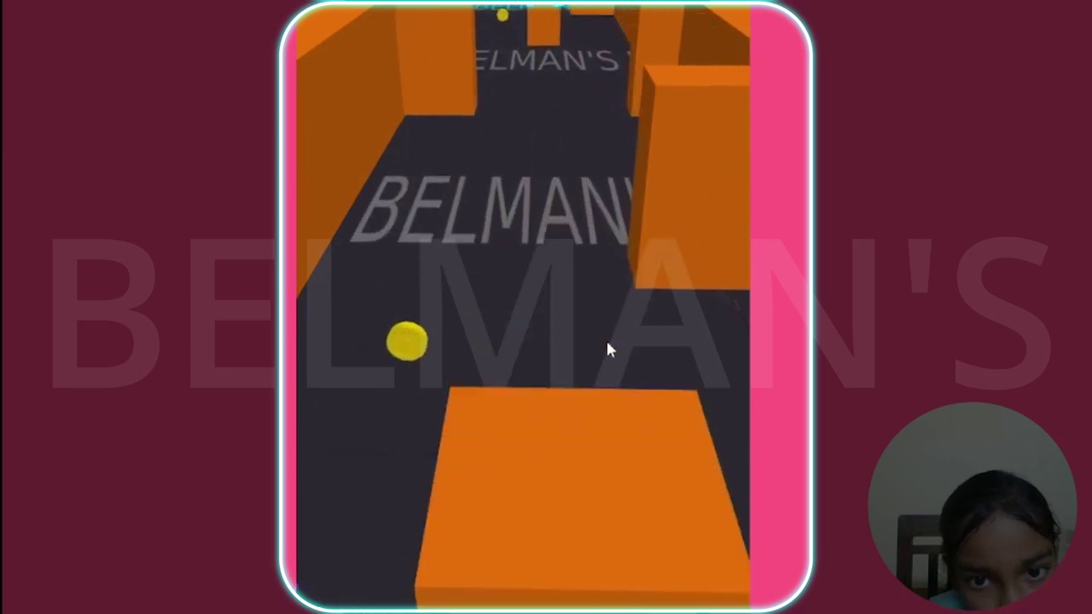
{"action": "key", "text": "Right"}
{"action": "key", "text": "Left"}
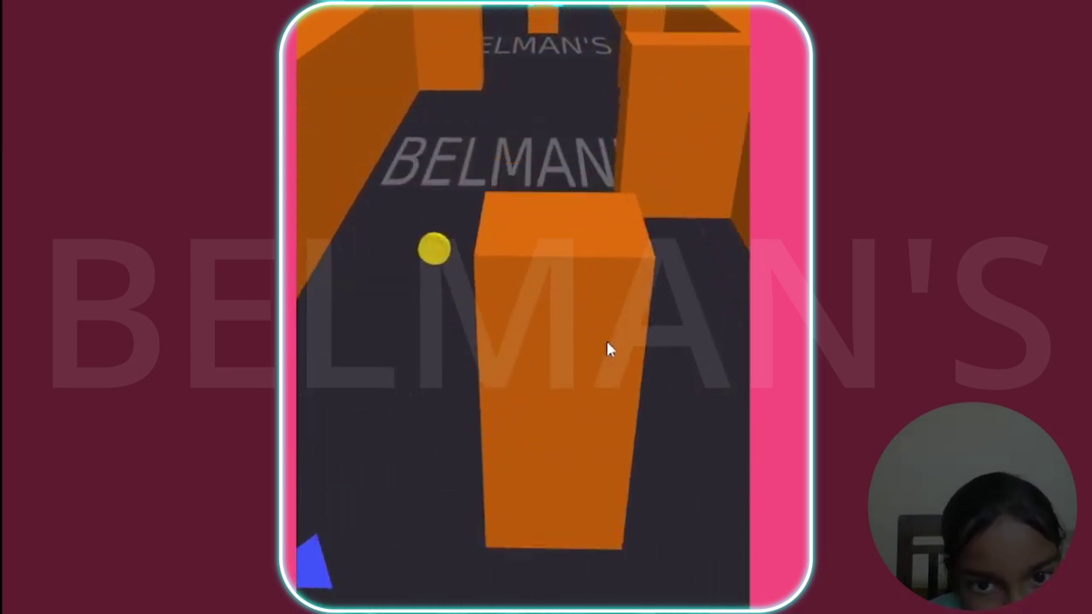
{"action": "key", "text": "Right"}
{"action": "key", "text": "Left"}
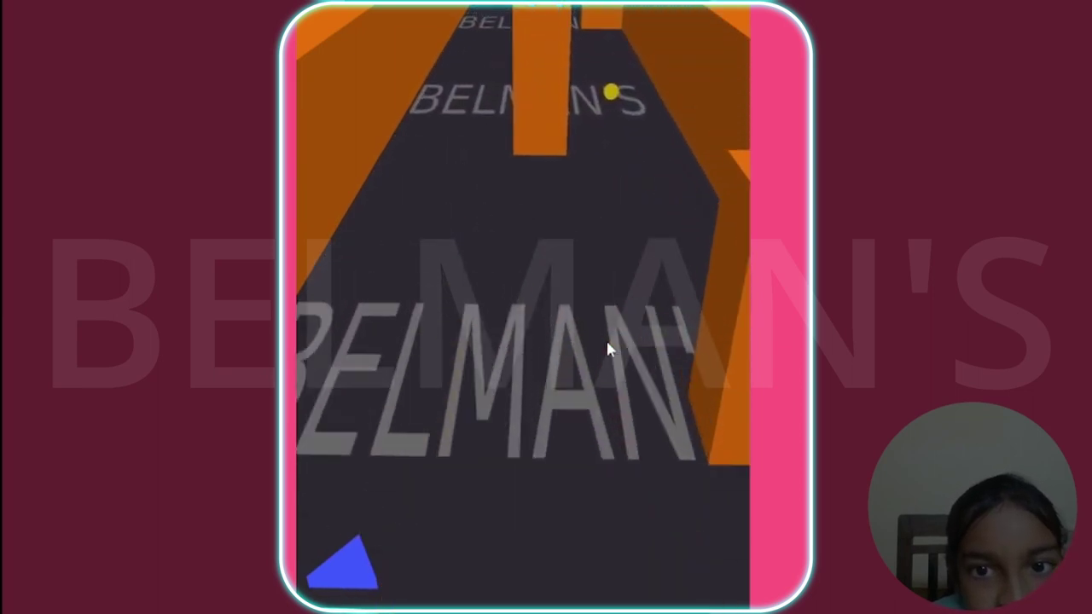
{"action": "key", "text": "Right"}
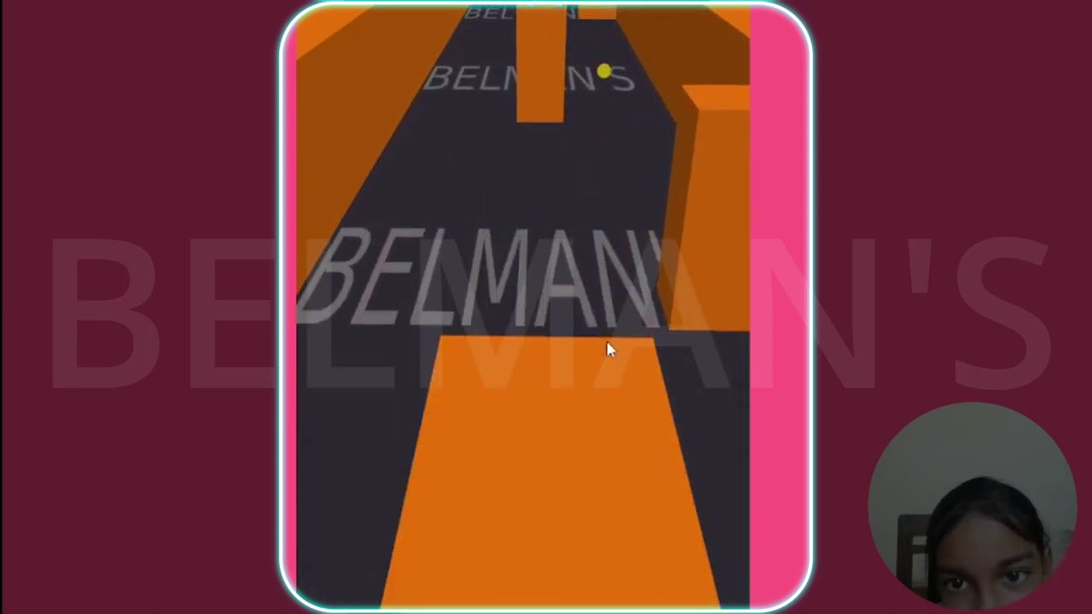
{"action": "key", "text": "Left"}
{"action": "key", "text": "Right"}
{"action": "key", "text": "Left"}
{"action": "key", "text": "Right"}
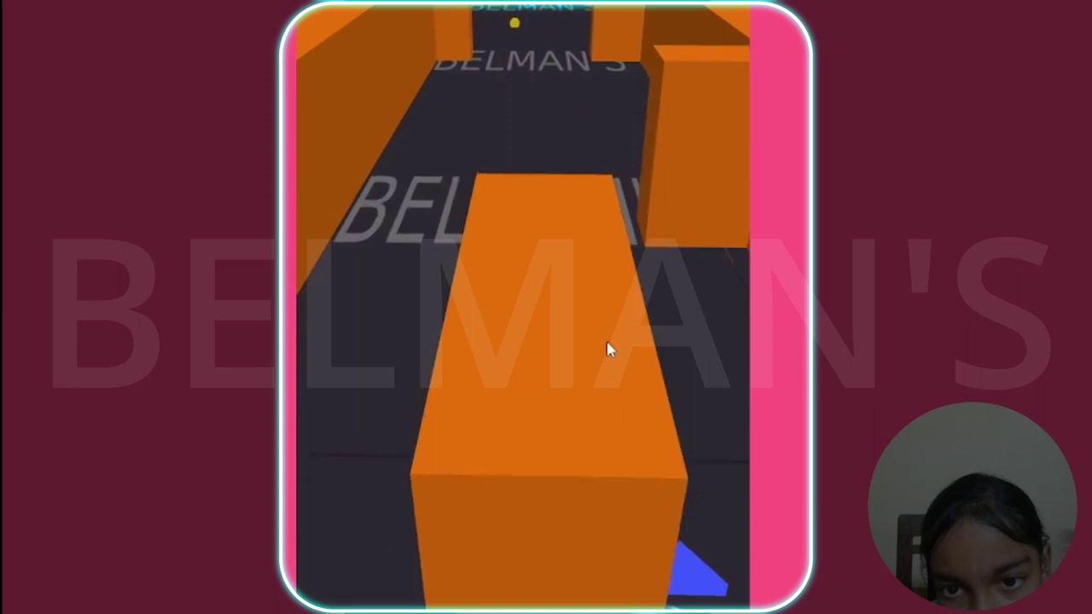
{"action": "key", "text": "Left"}
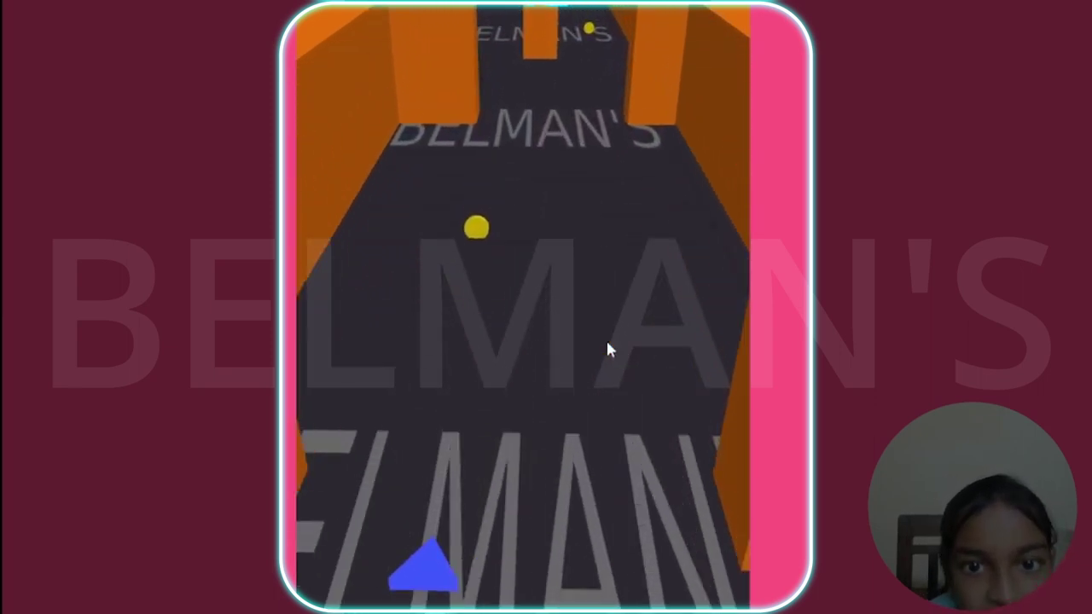
{"action": "key", "text": "Right"}
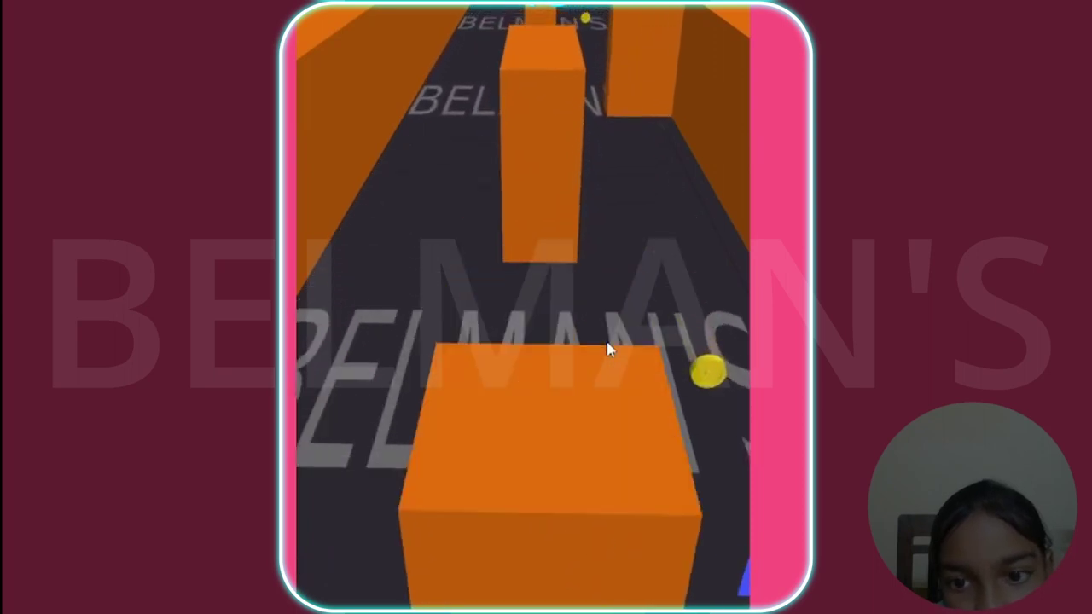
{"action": "key", "text": "Left"}
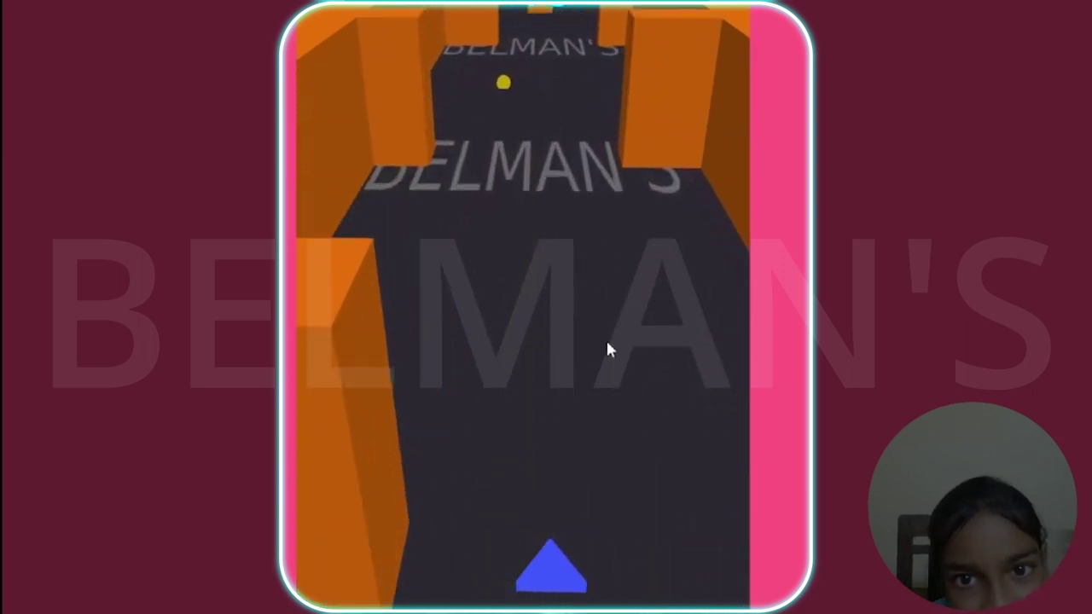
{"action": "key", "text": "Left"}
{"action": "key", "text": "Right"}
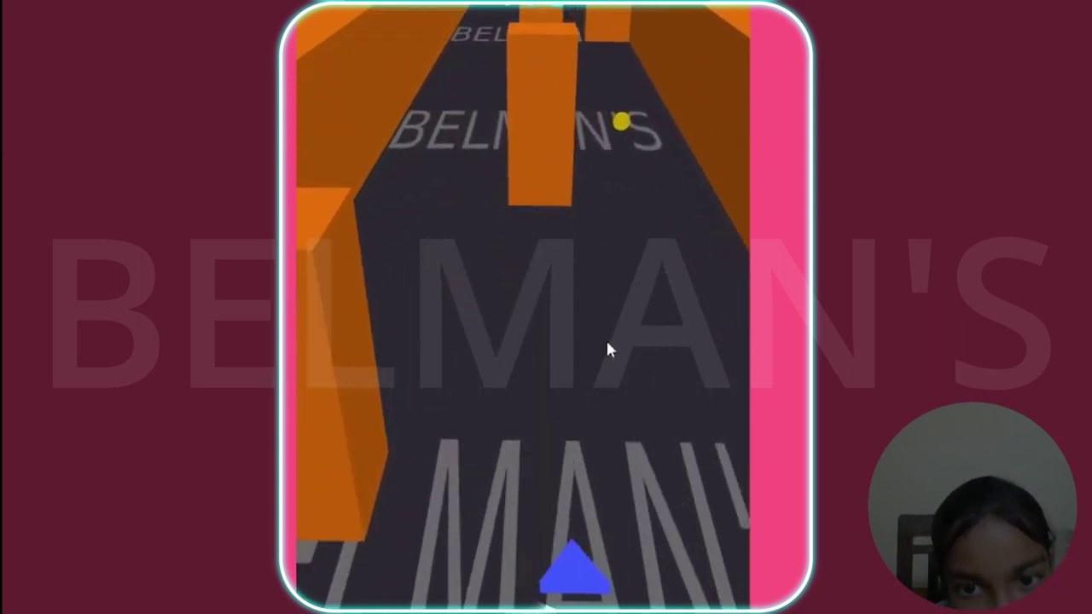
{"action": "key", "text": "Right"}
{"action": "key", "text": "Left"}
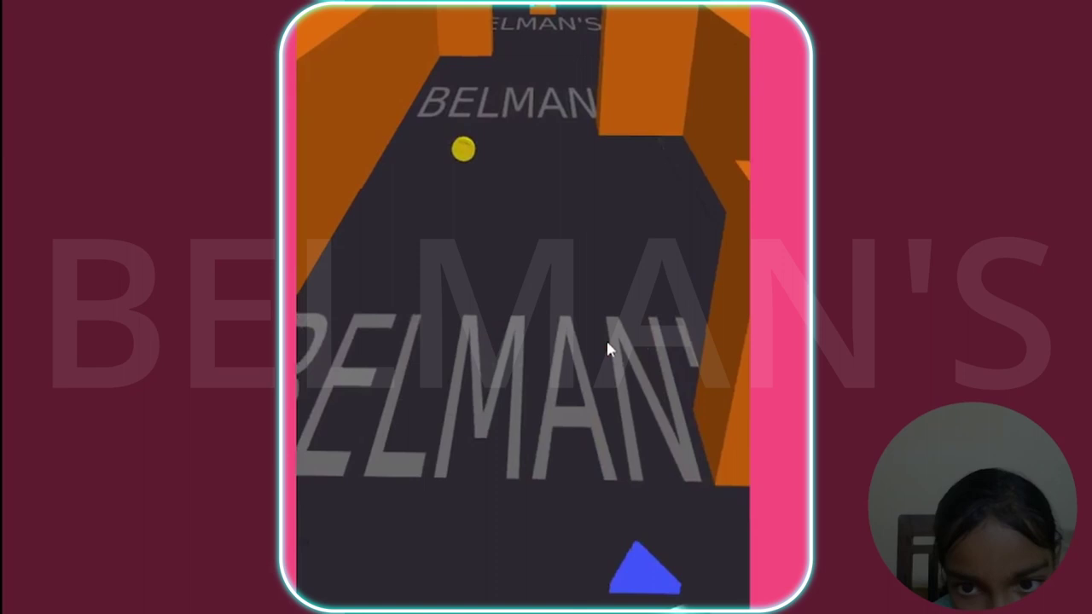
{"action": "key", "text": "Left"}
{"action": "key", "text": "Left"}
{"action": "key", "text": "Right"}
{"action": "key", "text": "Right"}
{"action": "key", "text": "Left"}
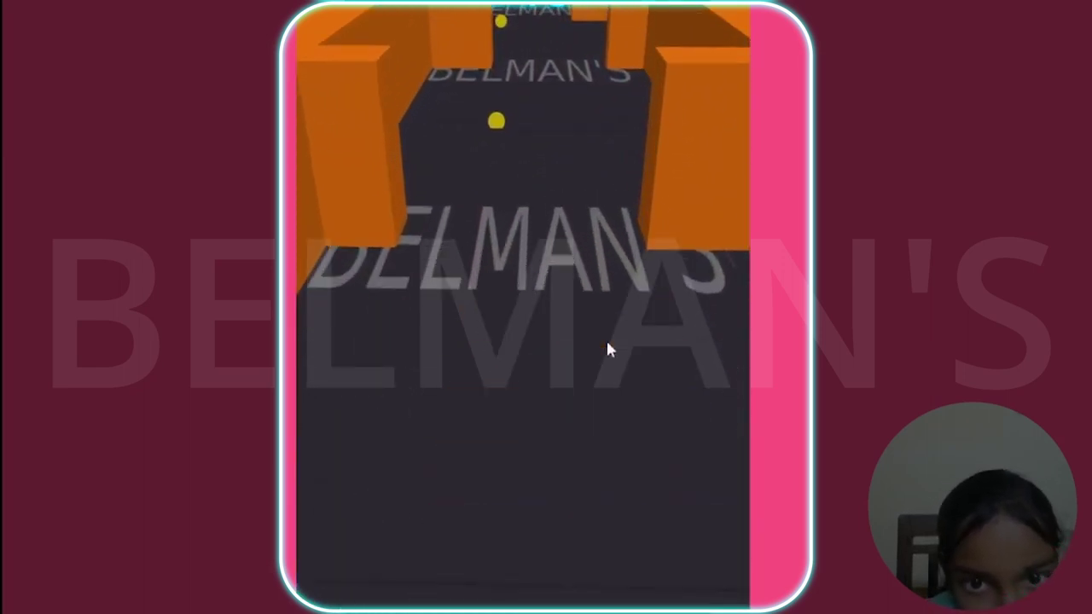
{"action": "key", "text": "Right"}
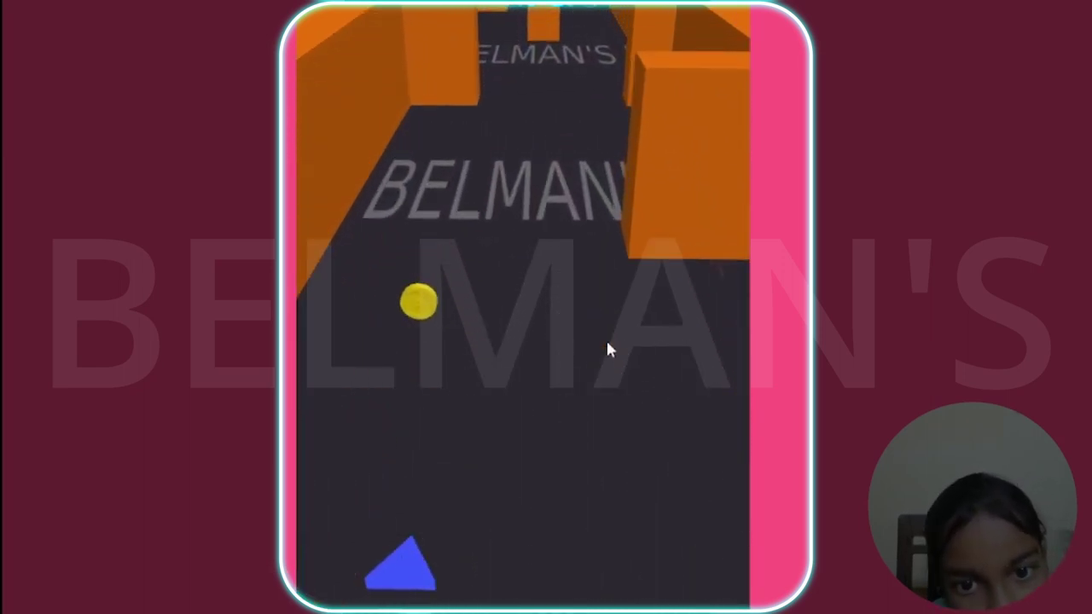
{"action": "key", "text": "Left"}
{"action": "key", "text": "Right"}
{"action": "key", "text": "Right"}
{"action": "key", "text": "Left"}
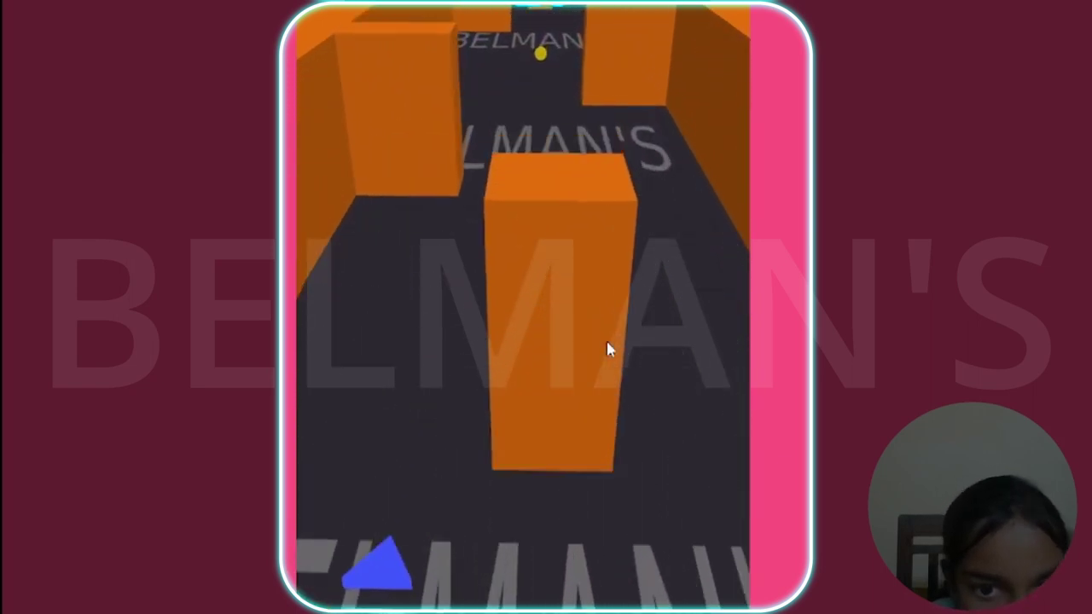
{"action": "key", "text": "Right"}
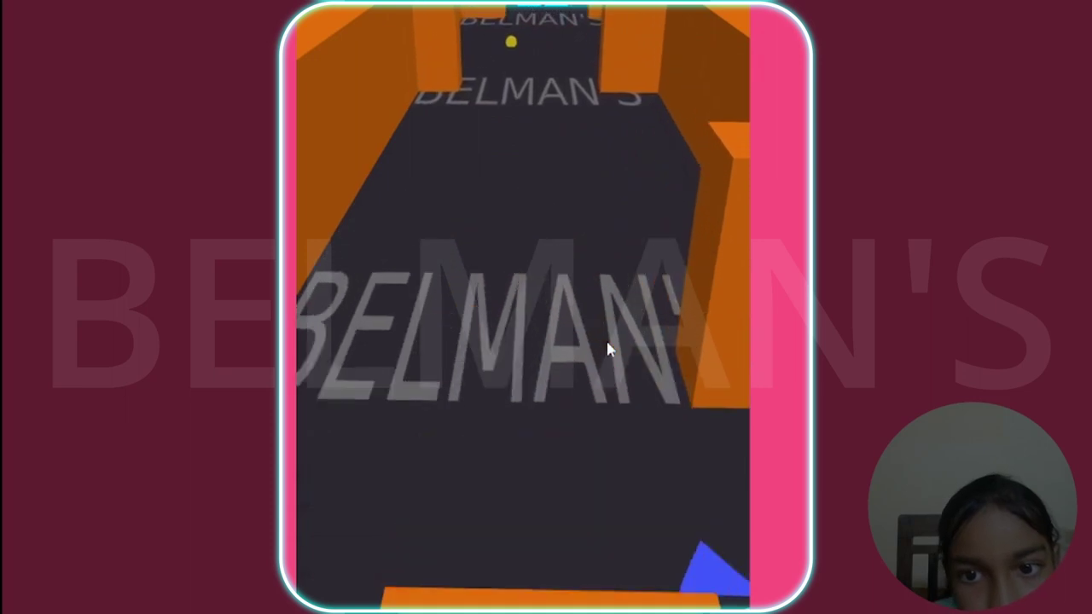
{"action": "key", "text": "Left"}
{"action": "key", "text": "Left"}
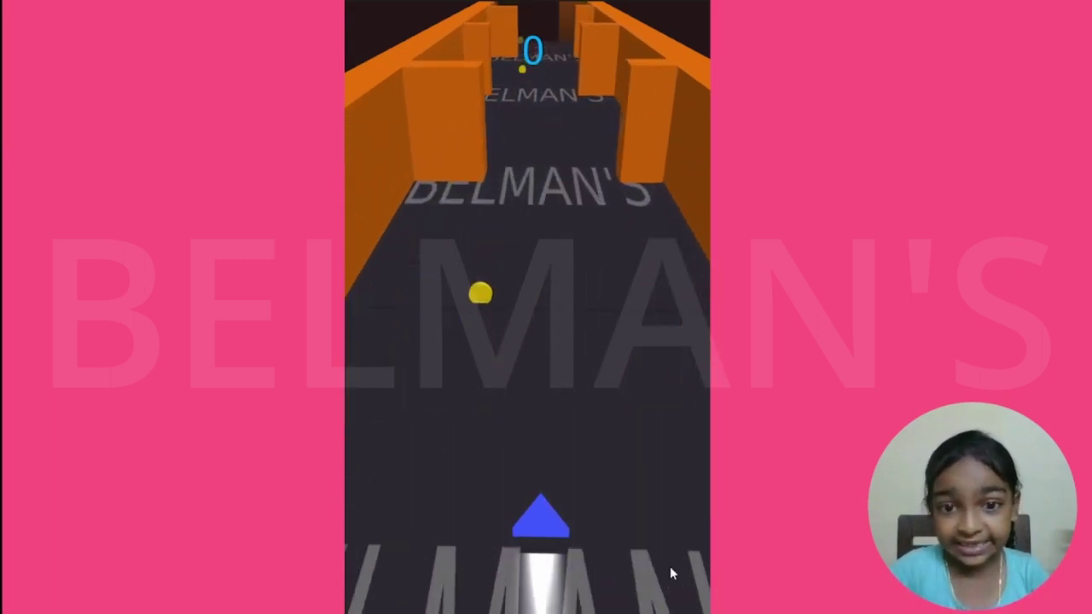
{"action": "key", "text": "Left"}
{"action": "key", "text": "Right"}
{"action": "key", "text": "Left"}
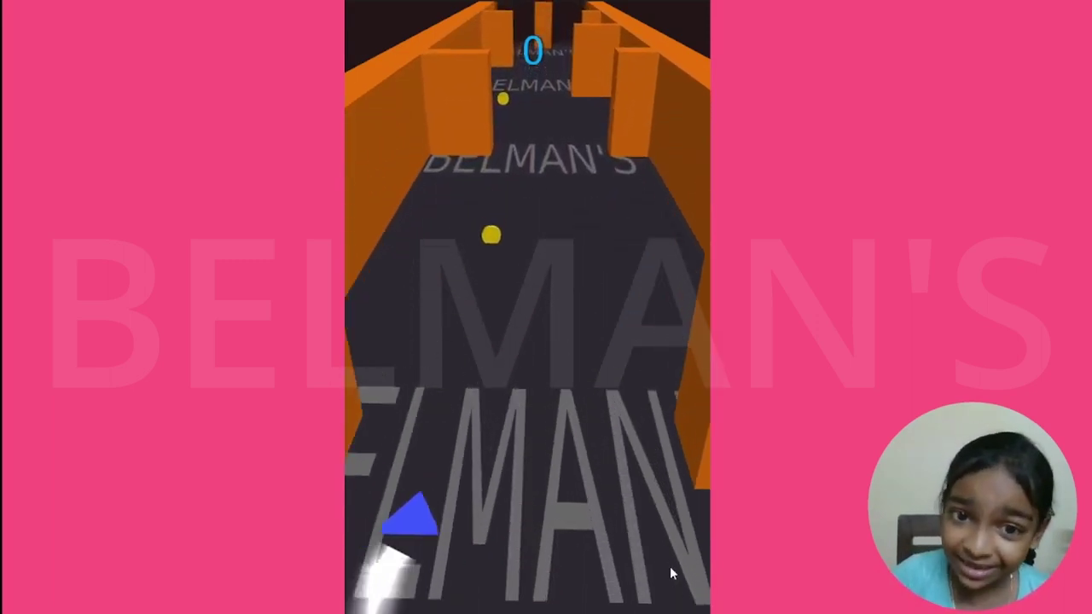
{"action": "key", "text": "Right"}
{"action": "key", "text": "Left"}
{"action": "key", "text": "Left"}
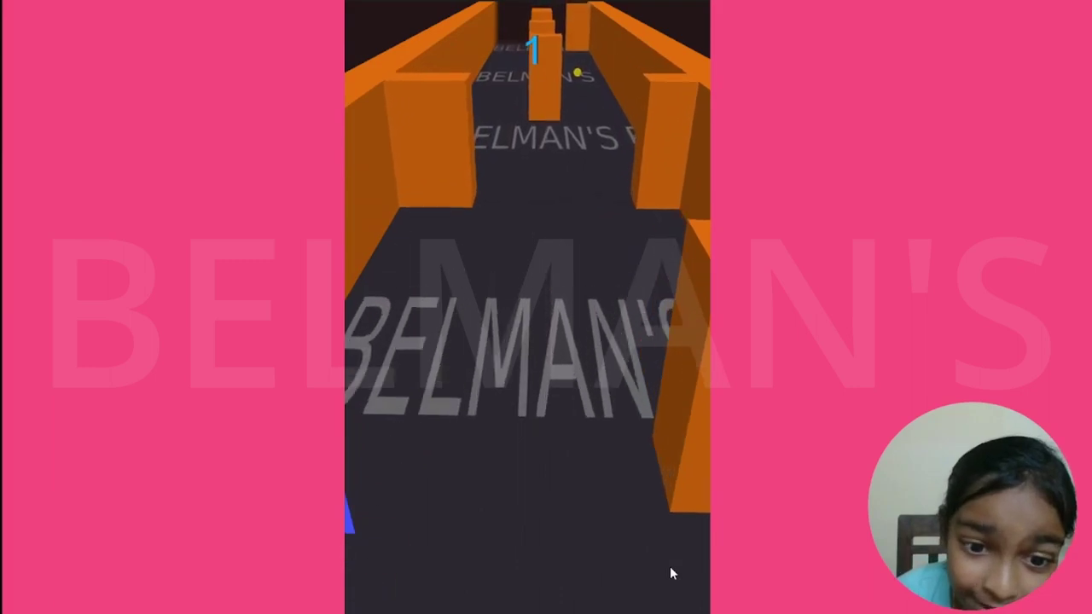
{"action": "key", "text": "Right"}
{"action": "key", "text": "Right"}
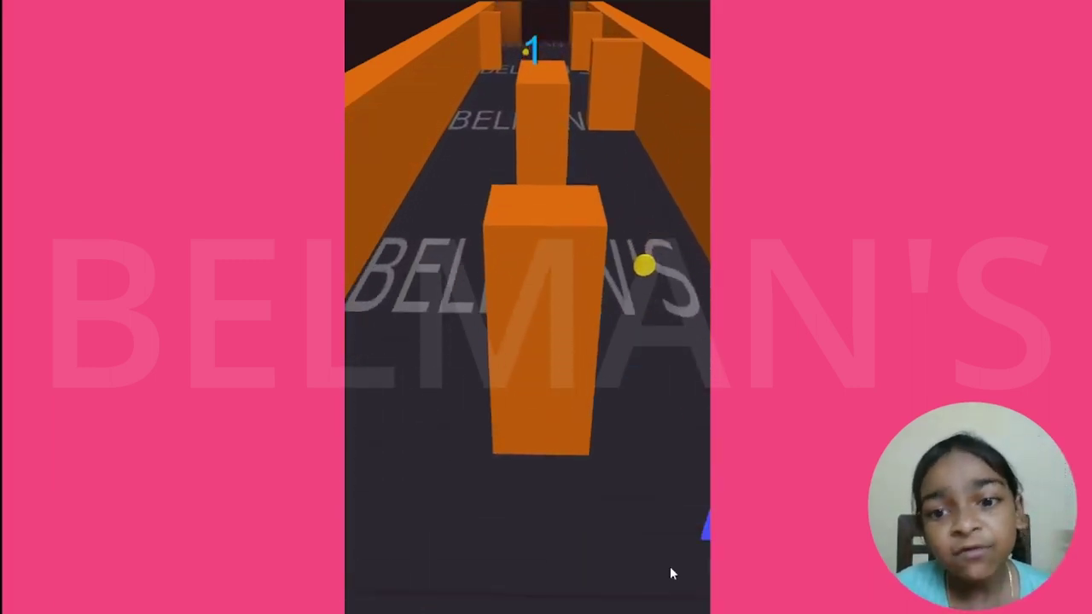
{"action": "key", "text": "Left"}
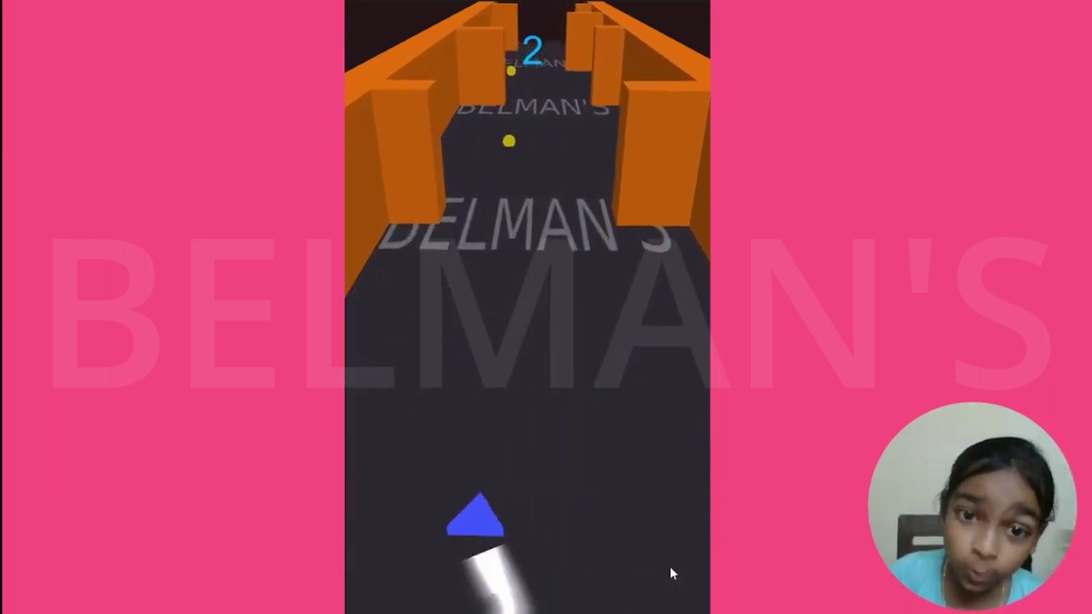
{"action": "key", "text": "Right"}
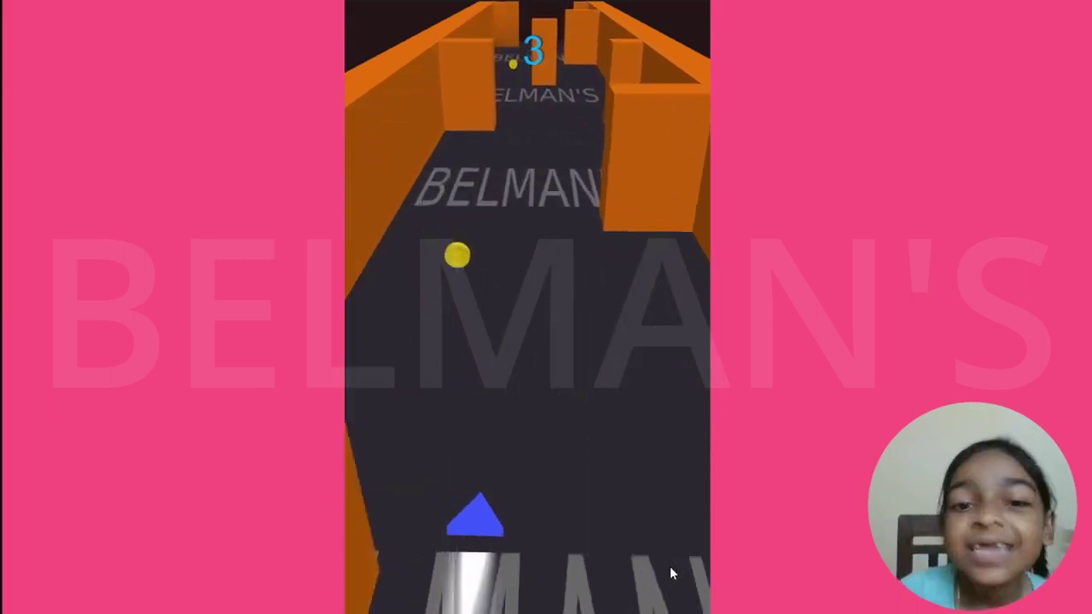
{"action": "key", "text": "Left"}
{"action": "key", "text": "Right"}
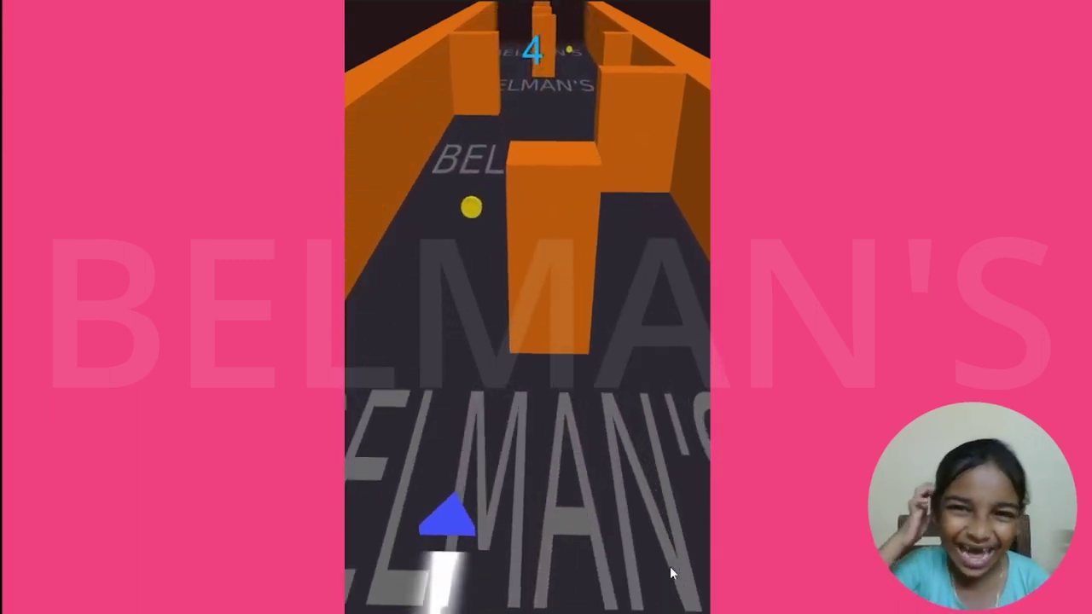